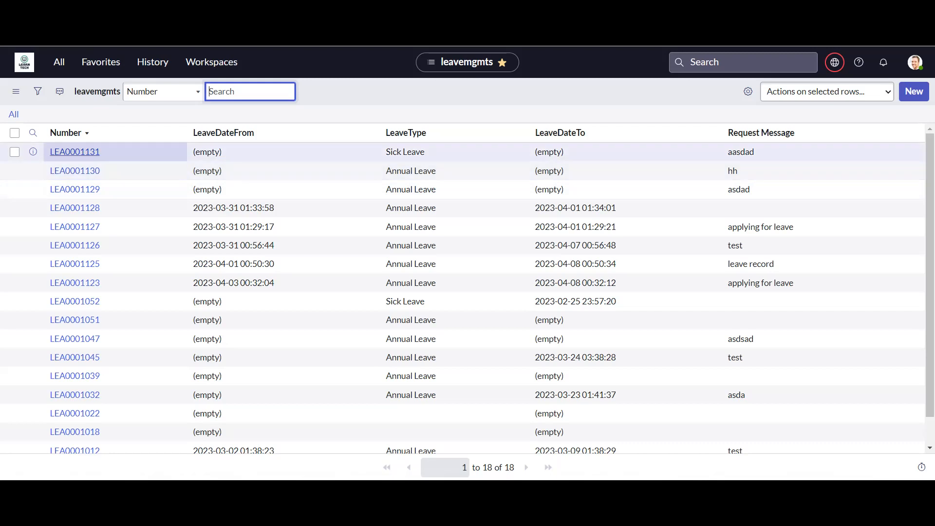
Look at the configuration options of the first leave record and the actions available for the leave list's Number column
{"action": "left_click", "coordinate": [74, 151]}
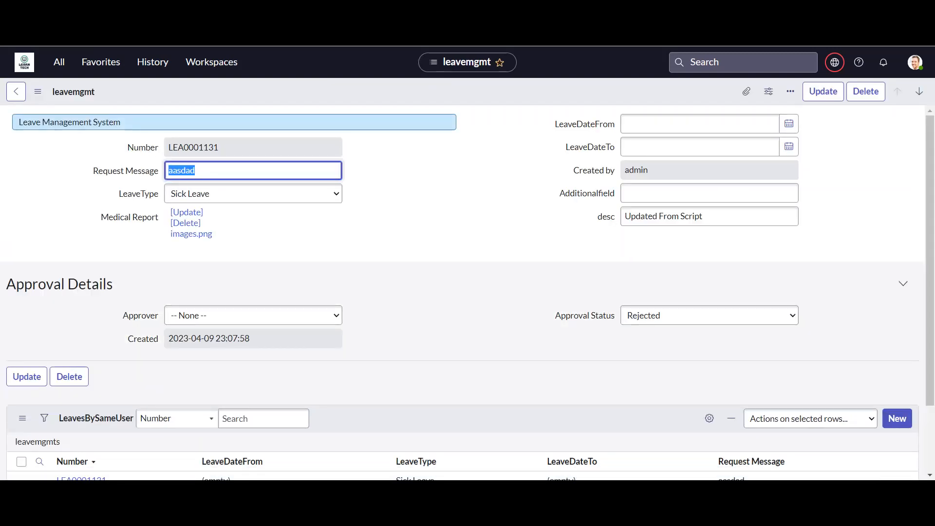
{"action": "right_click", "coordinate": [256, 93]}
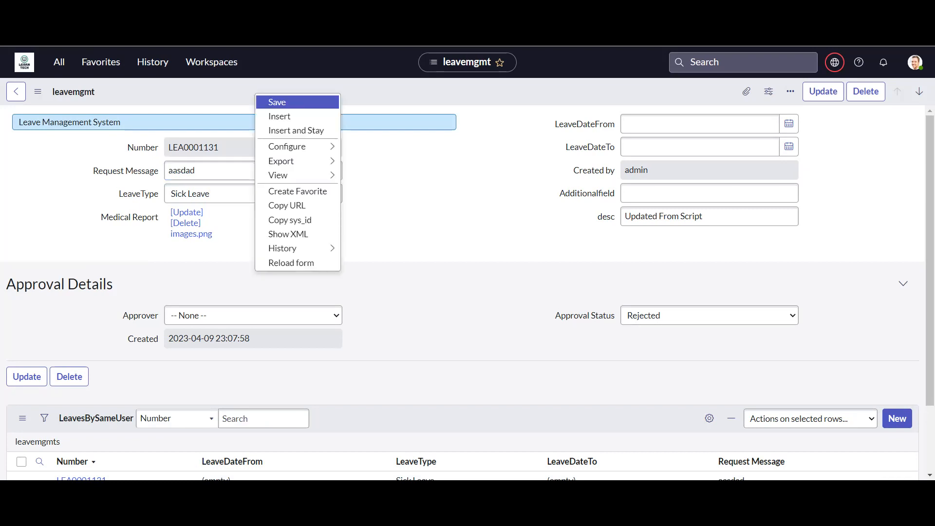
{"action": "mouse_move", "coordinate": [297, 147]}
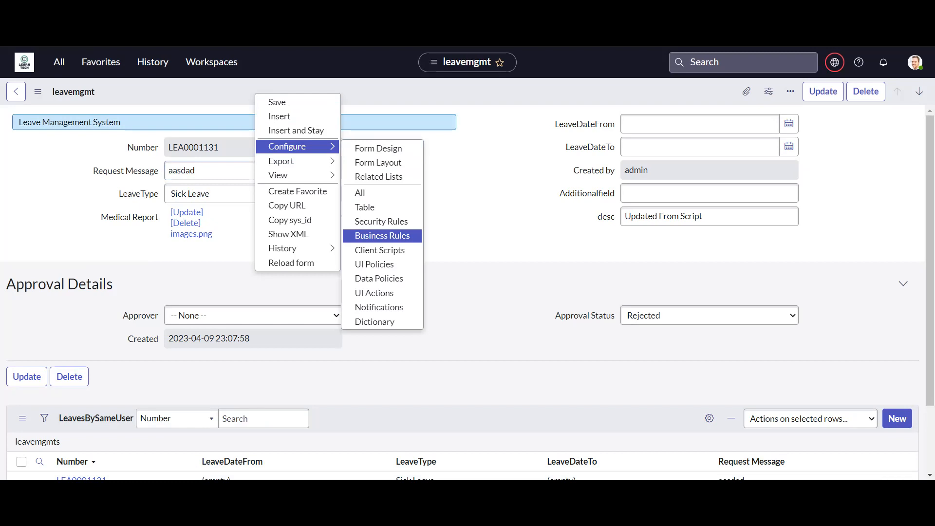
{"action": "left_click", "coordinate": [450, 209]}
{"action": "left_click", "coordinate": [17, 91]}
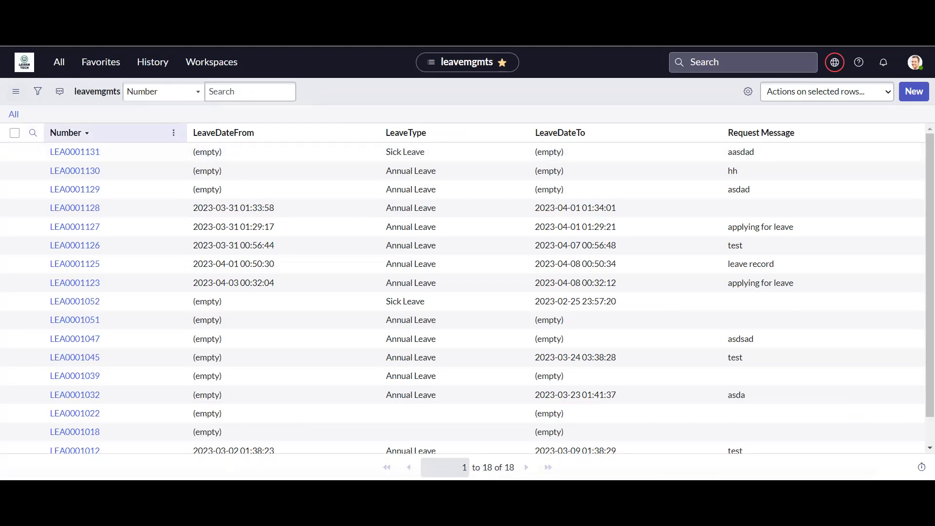
{"action": "left_click", "coordinate": [173, 133]}
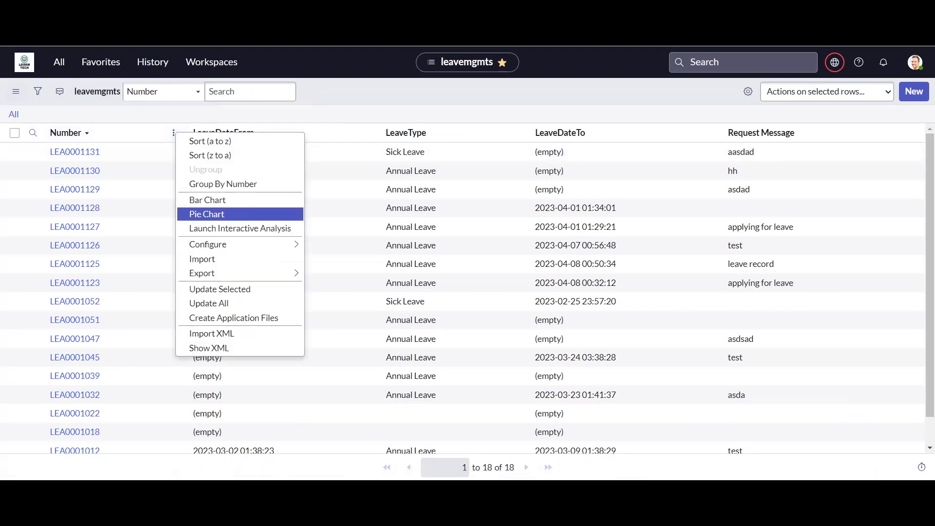
{"action": "mouse_move", "coordinate": [233, 244]}
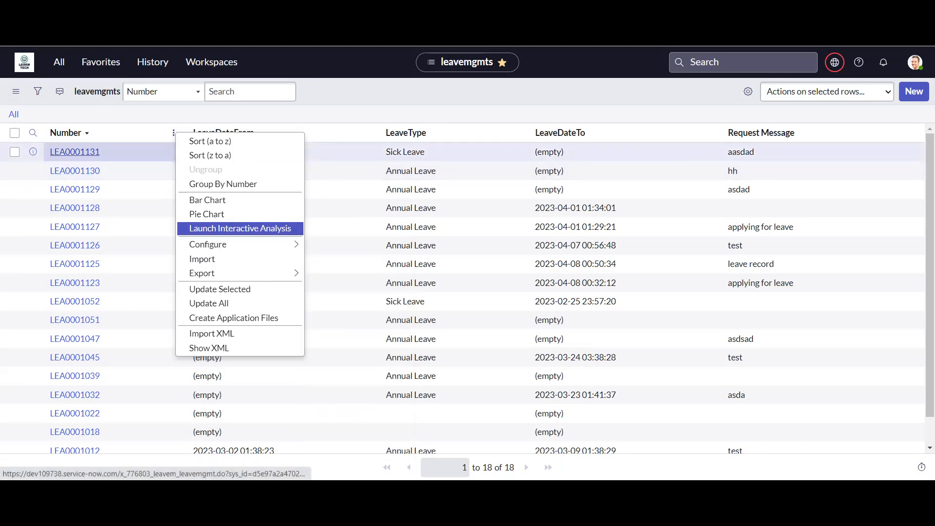
Open the business rules configured for the leavemgmt table from the first leave record and start a new business rule
{"action": "left_click", "coordinate": [74, 151]}
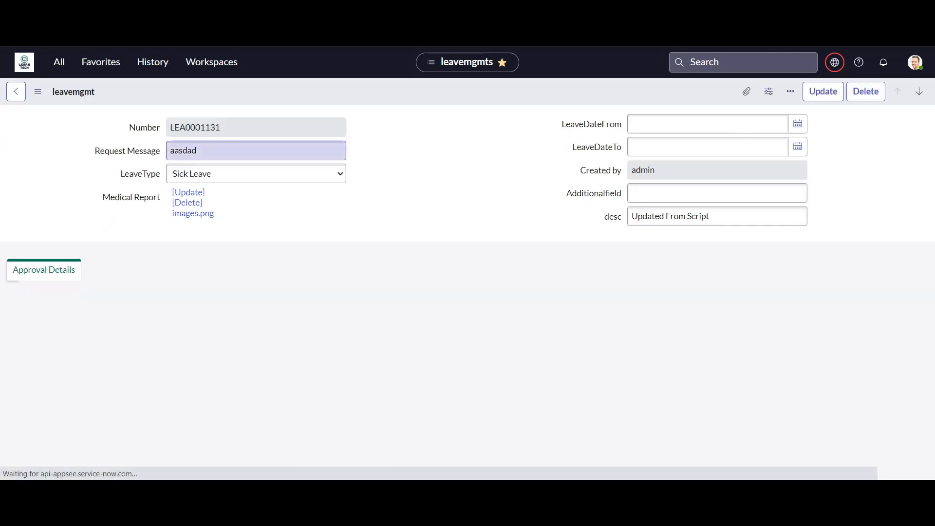
{"action": "right_click", "coordinate": [237, 97]}
{"action": "mouse_move", "coordinate": [292, 178]}
{"action": "mouse_move", "coordinate": [292, 149]}
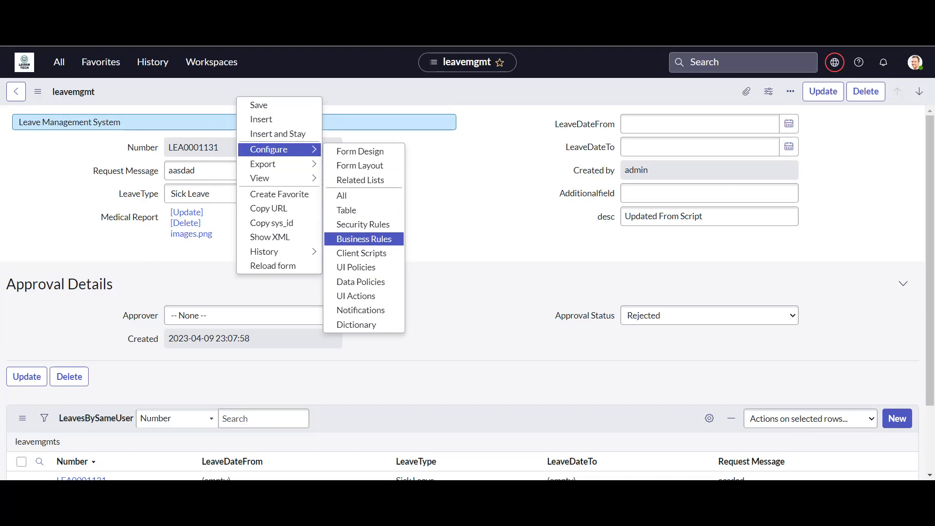
{"action": "left_click", "coordinate": [364, 238]}
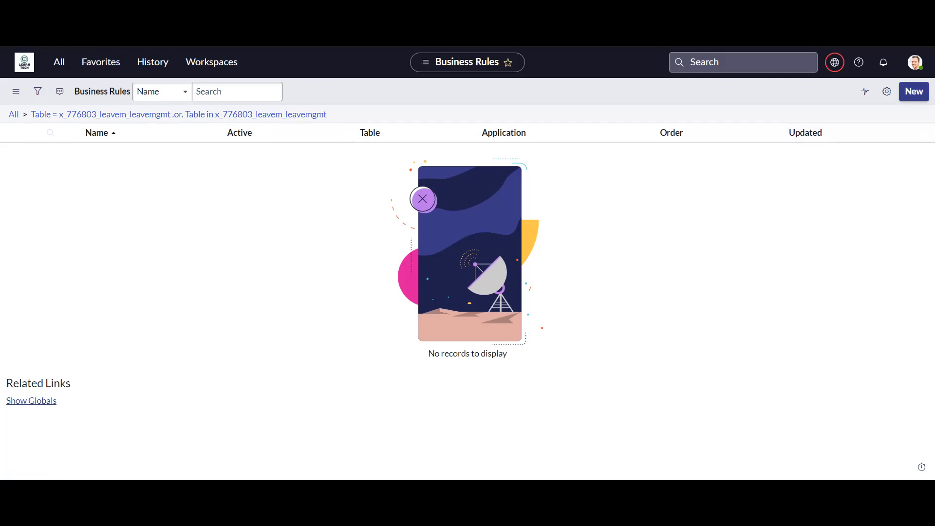
{"action": "left_click", "coordinate": [913, 91]}
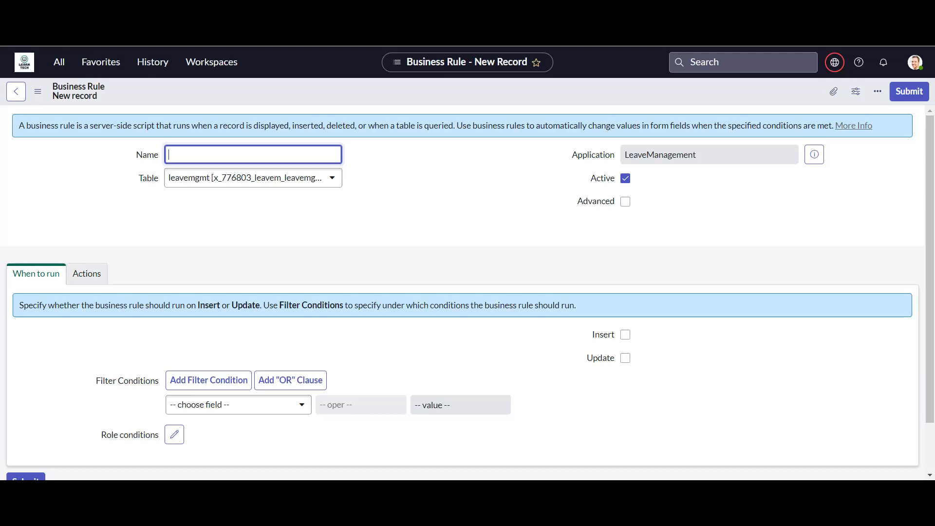
Examine which leavemgmt fields are available for the new business rule's filter conditions
{"action": "scroll", "coordinate": [467, 292], "scroll_direction": "down", "scroll_amount": 2}
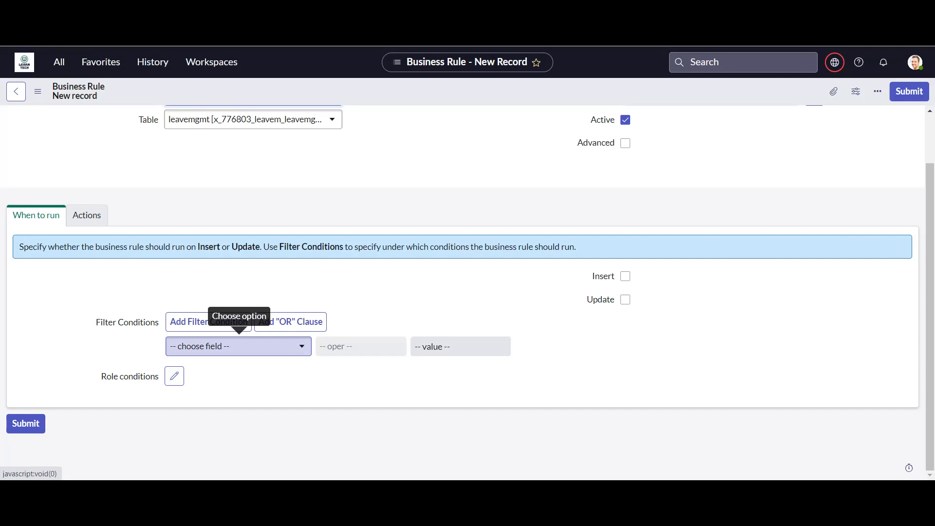
{"action": "left_click", "coordinate": [238, 347]}
{"action": "scroll", "coordinate": [233, 263], "scroll_direction": "down", "scroll_amount": 3}
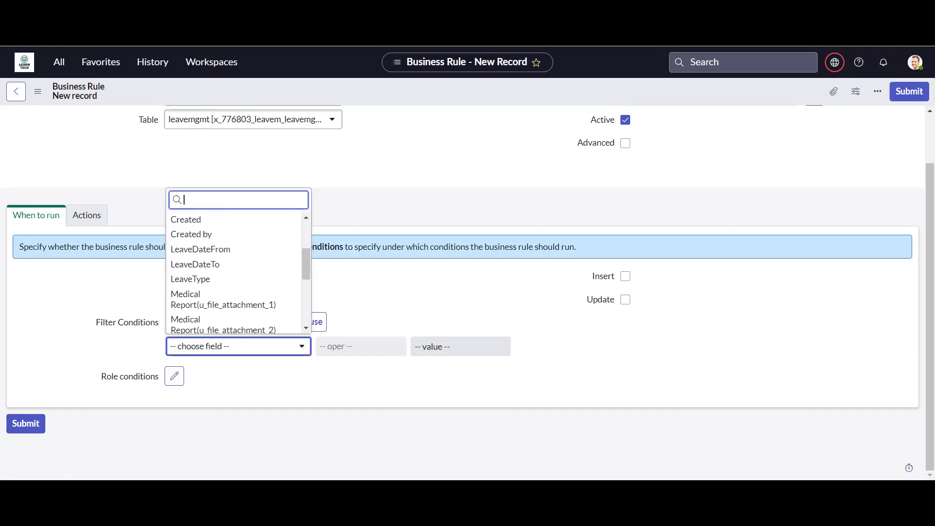
{"action": "scroll", "coordinate": [234, 263], "scroll_direction": "down", "scroll_amount": 2}
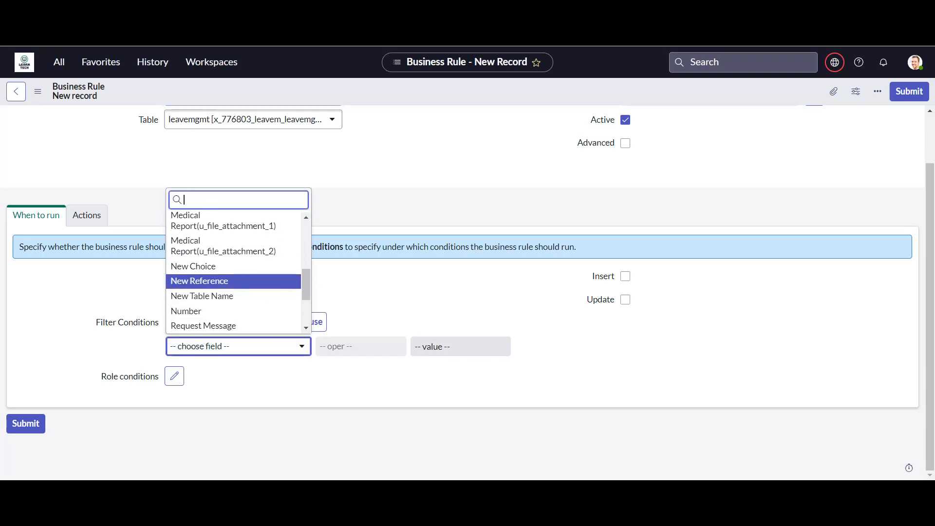
{"action": "scroll", "coordinate": [234, 273], "scroll_direction": "up", "scroll_amount": 5}
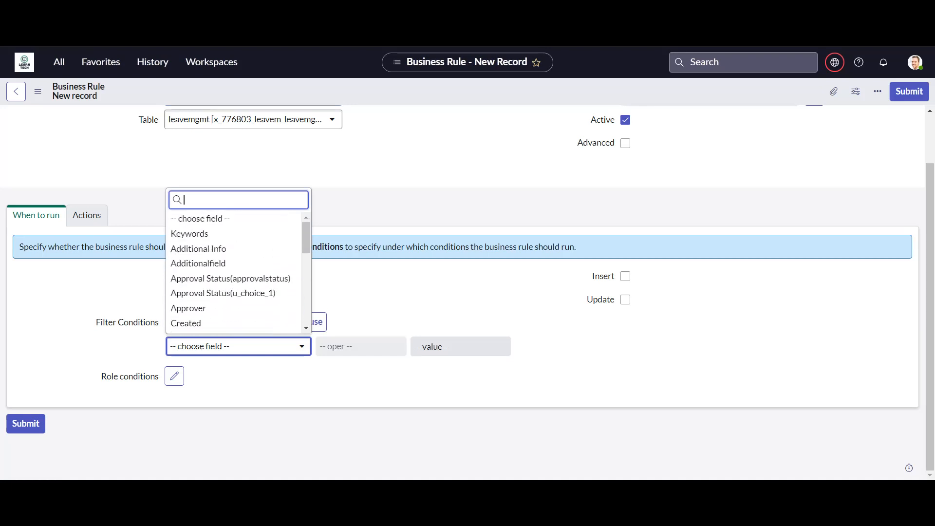
{"action": "left_click", "coordinate": [240, 347]}
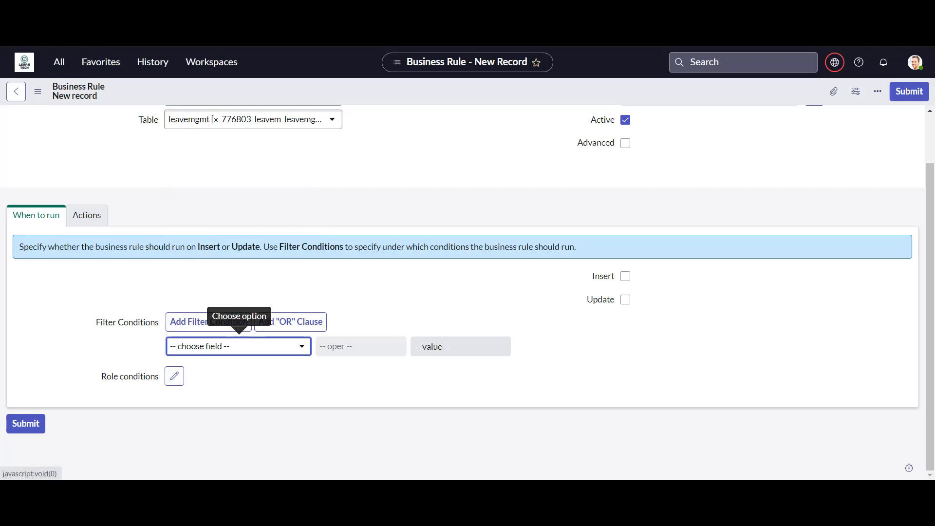
{"action": "left_click", "coordinate": [239, 346]}
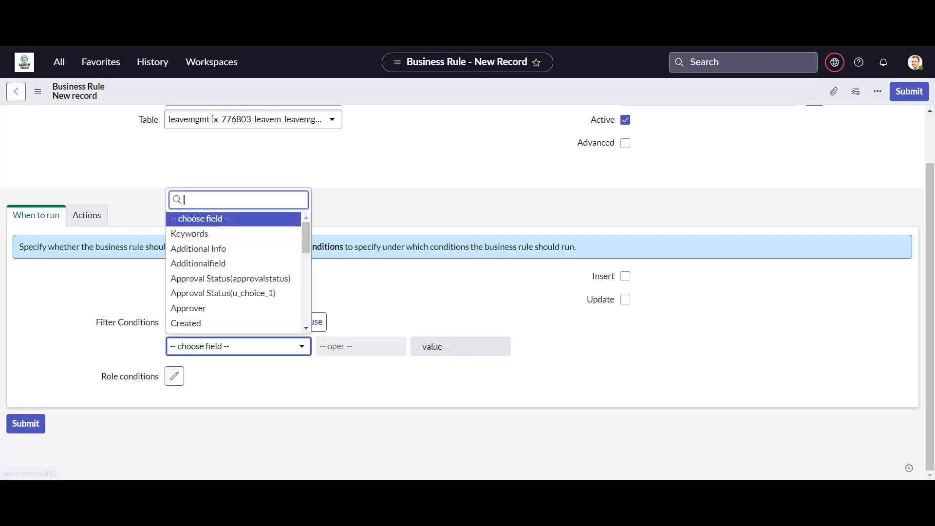
{"action": "left_click", "coordinate": [239, 346]}
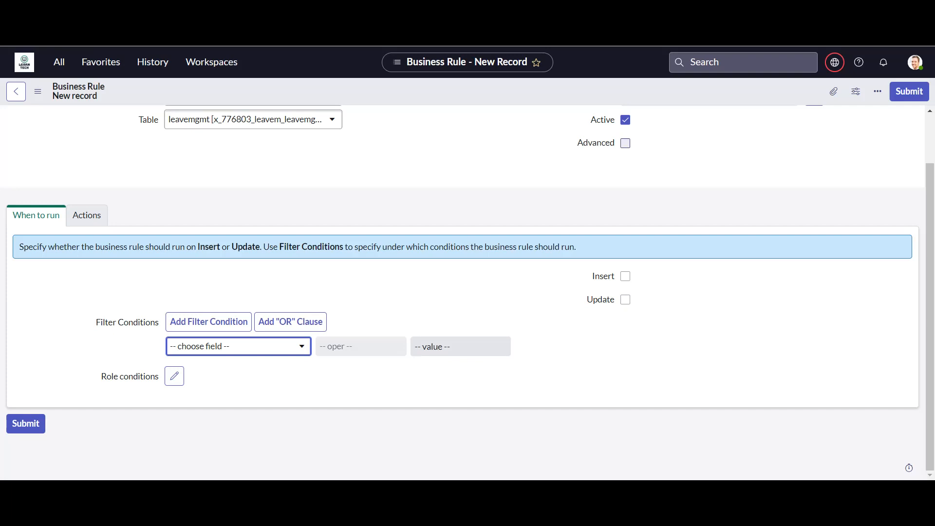
Enable the Advanced option for the new business rule, with its When timing set to before
{"action": "left_click", "coordinate": [626, 143]}
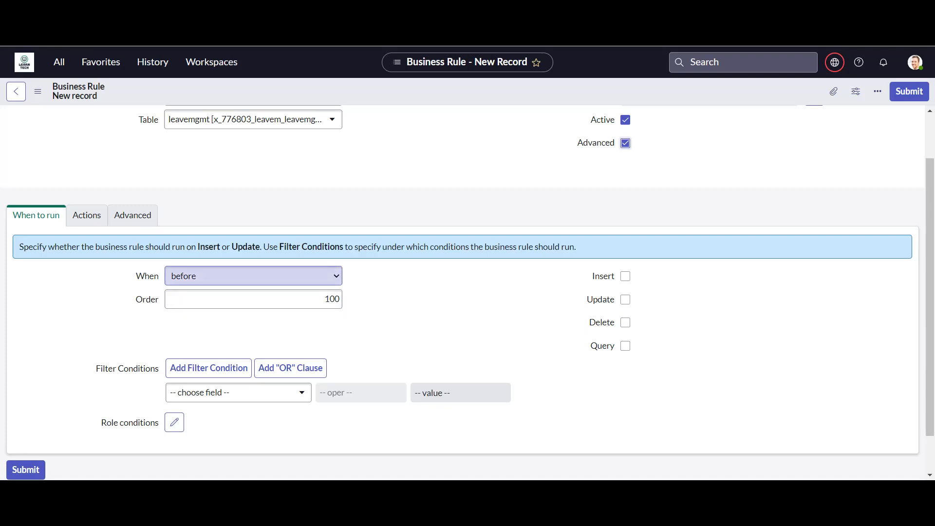
{"action": "left_click", "coordinate": [253, 275]}
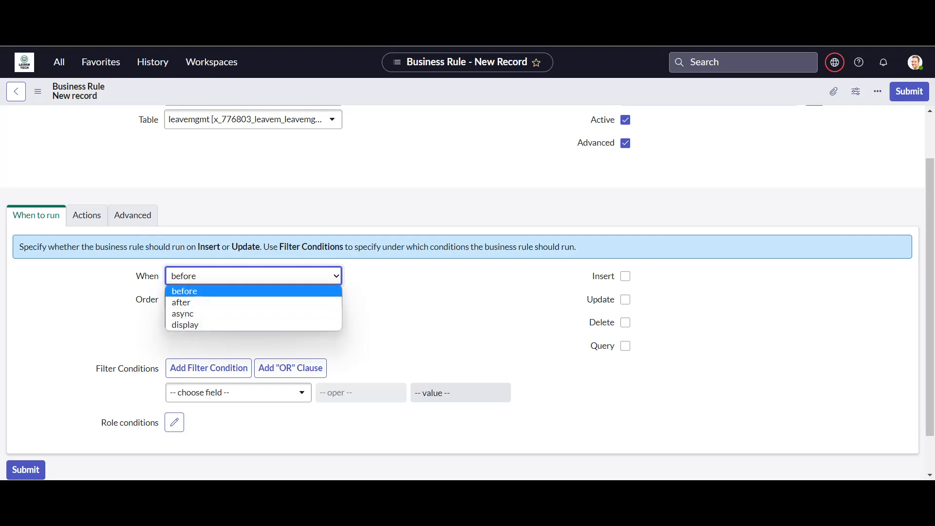
{"action": "key", "text": "Return"}
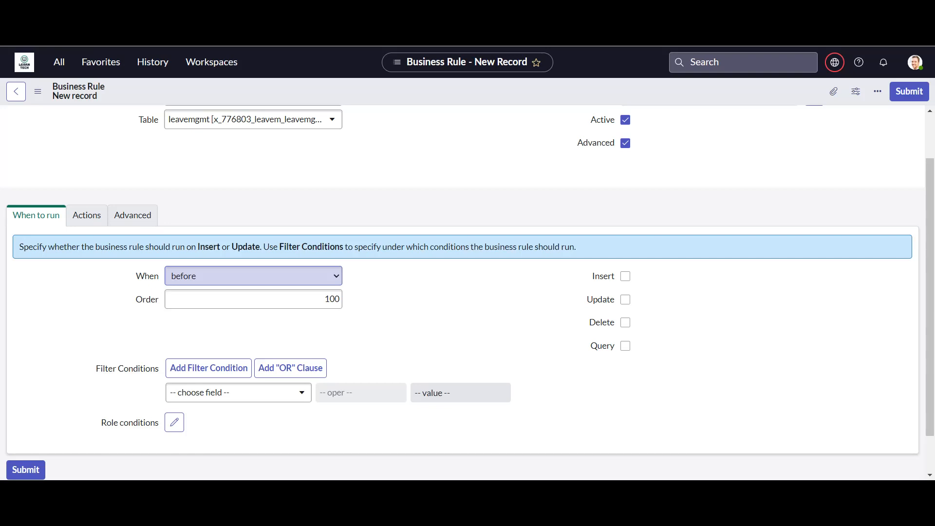
Examine the before, after, async and display choices for when the business rule runs
{"action": "left_click", "coordinate": [253, 276]}
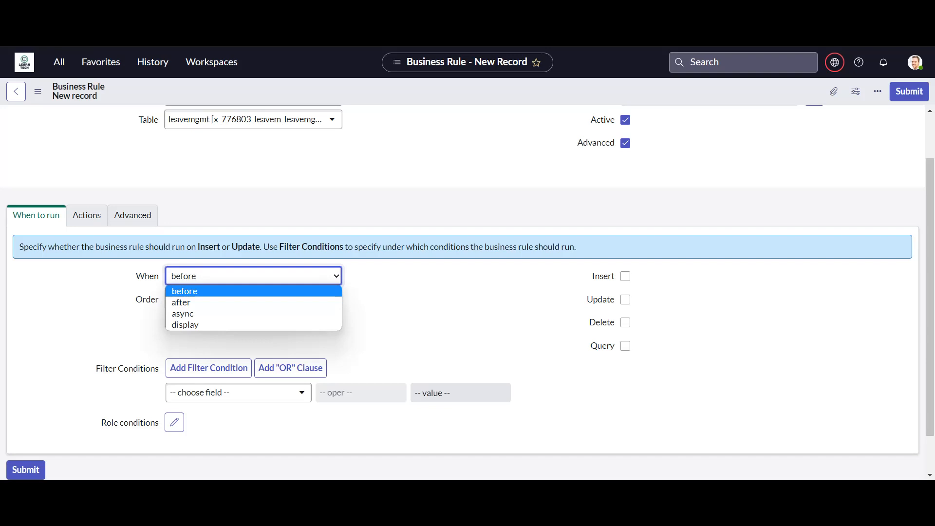
{"action": "key", "text": "Down"}
{"action": "key", "text": "Down"}
{"action": "key", "text": "Down"}
{"action": "key", "text": "Up"}
{"action": "key", "text": "Up"}
{"action": "key", "text": "Up"}
{"action": "key", "text": "Down"}
{"action": "key", "text": "Down"}
{"action": "key", "text": "Down"}
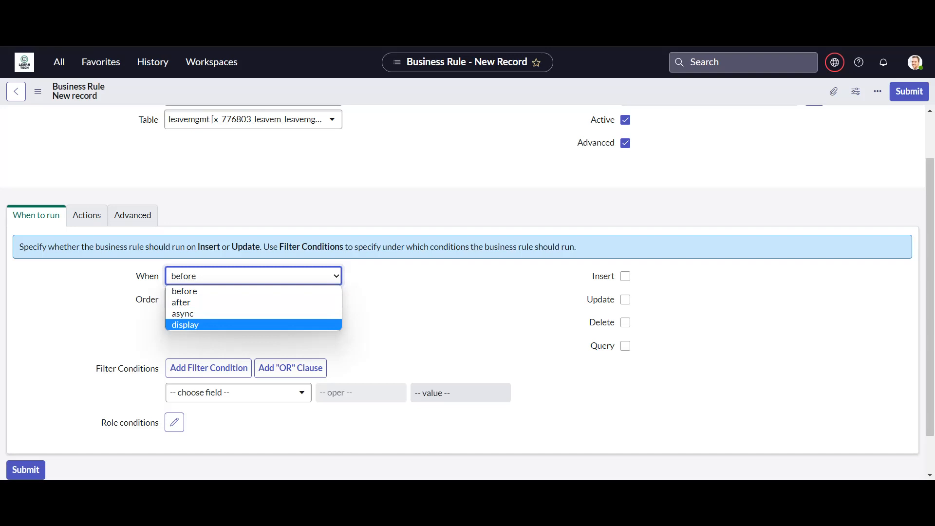
{"action": "key", "text": "Up"}
{"action": "key", "text": "Up"}
{"action": "key", "text": "Up"}
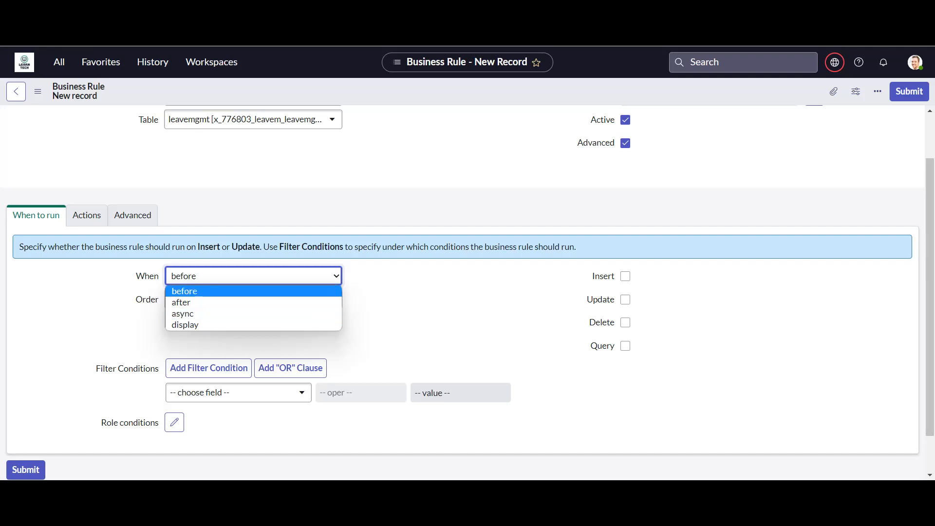
{"action": "key", "text": "Return"}
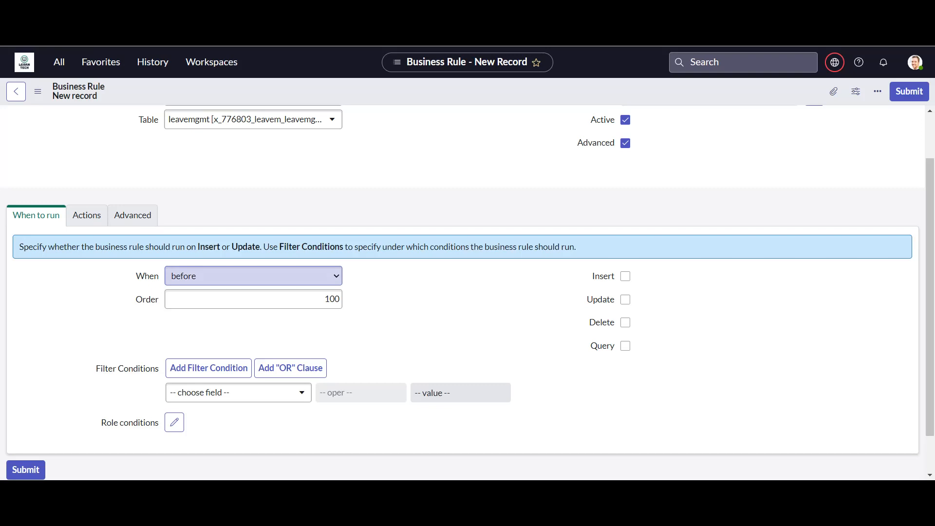
Make the business rule run on Update and set its When timing to after
{"action": "left_click", "coordinate": [253, 275]}
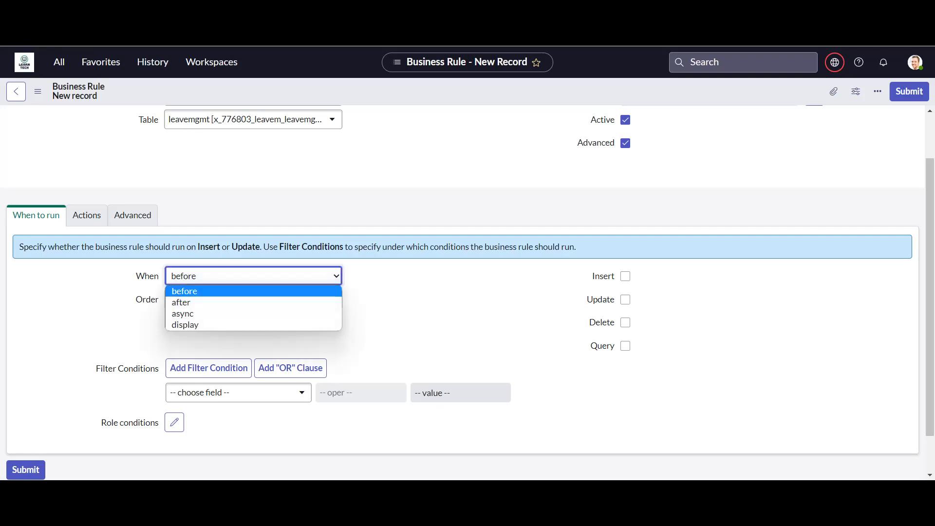
{"action": "left_click", "coordinate": [625, 299]}
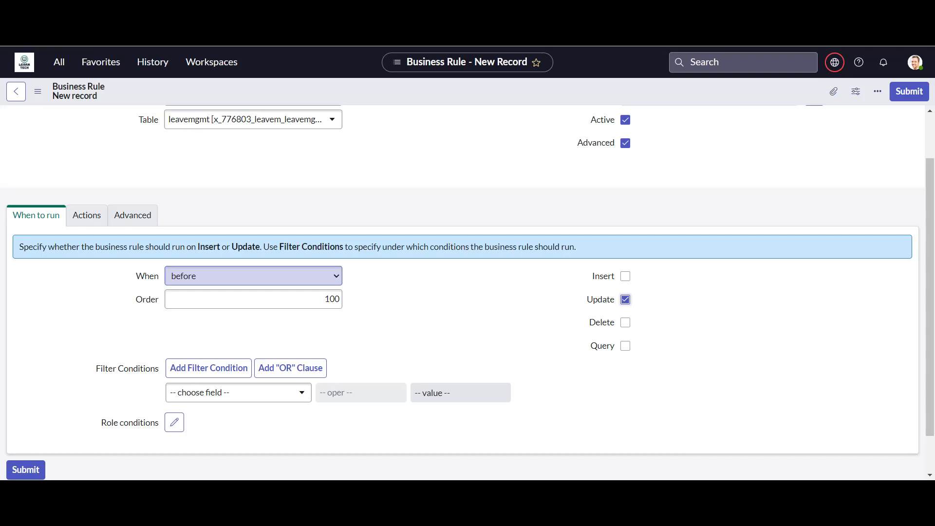
{"action": "left_click", "coordinate": [254, 276]}
{"action": "left_click", "coordinate": [219, 302]}
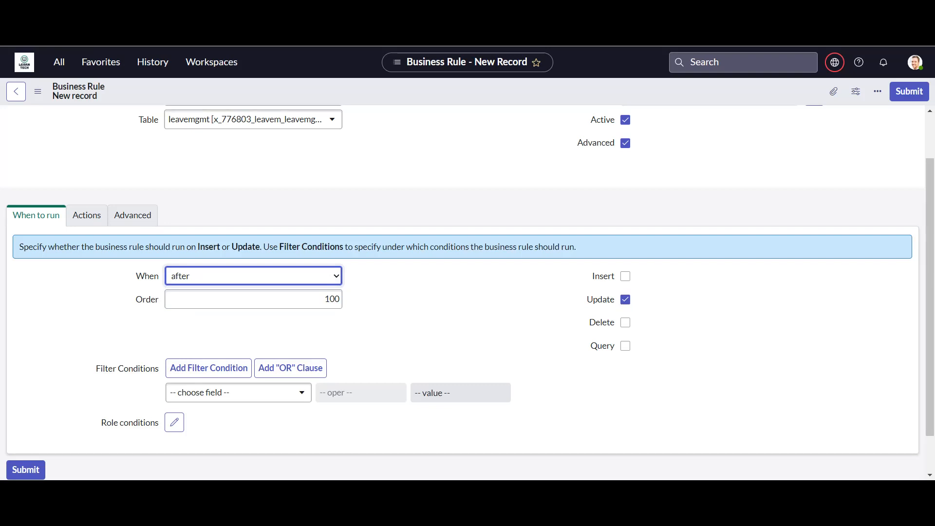
Make the business rule run after Insert instead of Update
{"action": "left_click", "coordinate": [625, 300]}
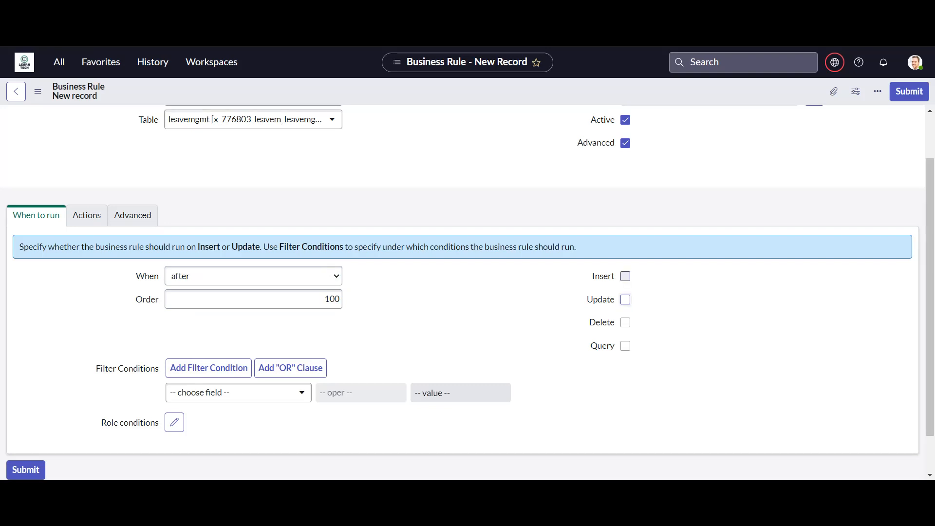
{"action": "left_click", "coordinate": [625, 276]}
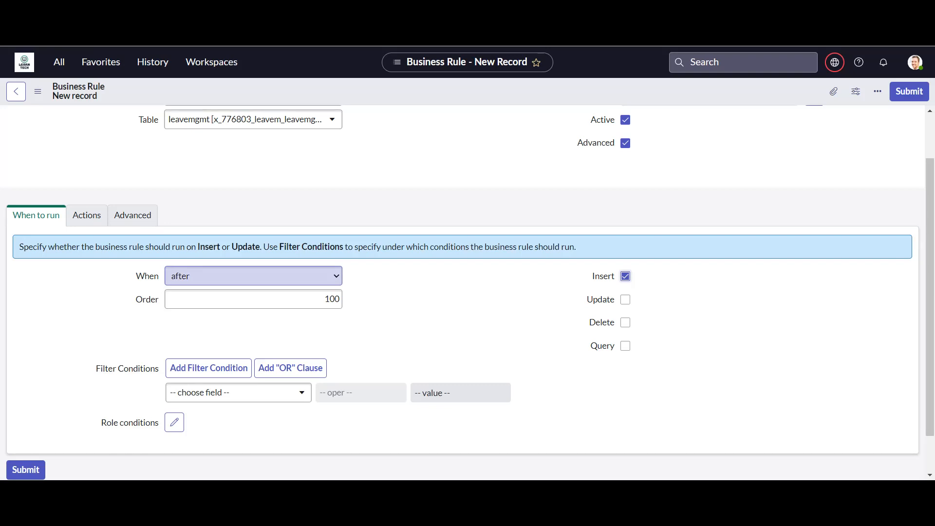
{"action": "left_click", "coordinate": [253, 276]}
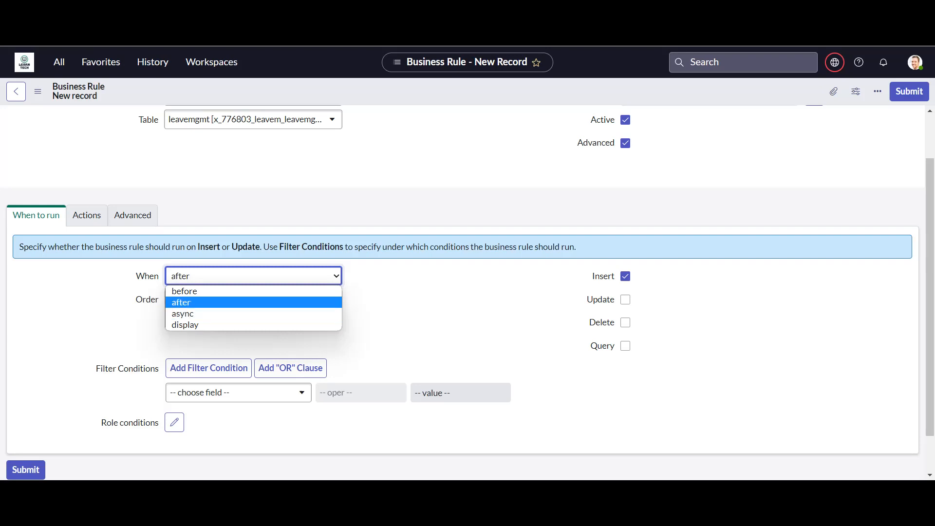
{"action": "left_click", "coordinate": [625, 299]}
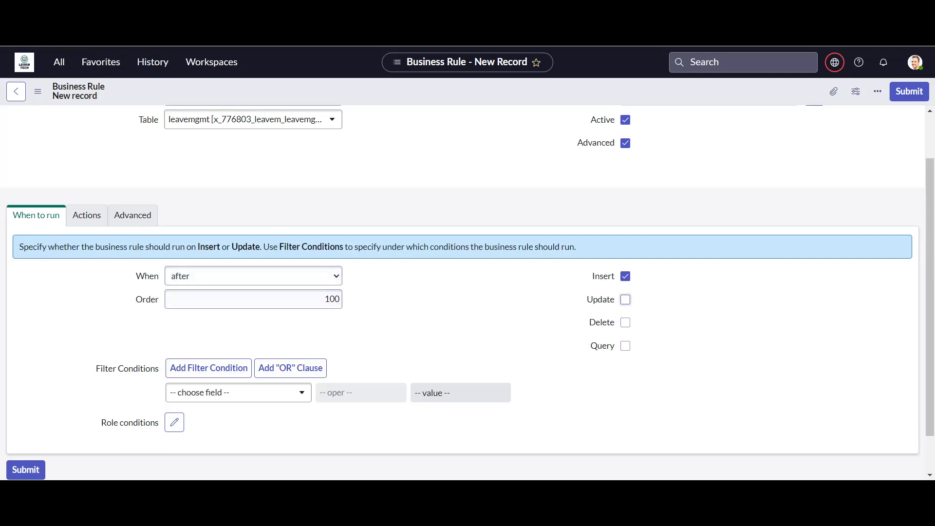
{"action": "left_click", "coordinate": [253, 276]}
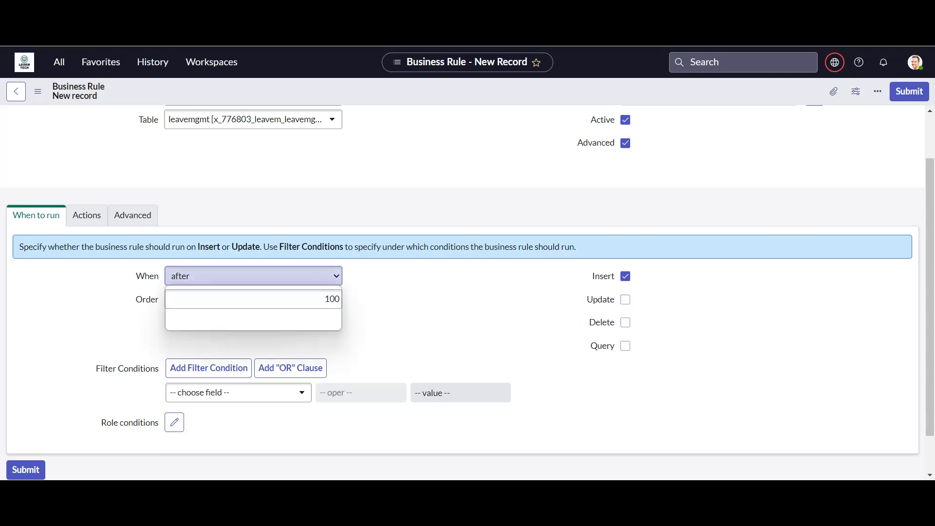
{"action": "left_click", "coordinate": [181, 302]}
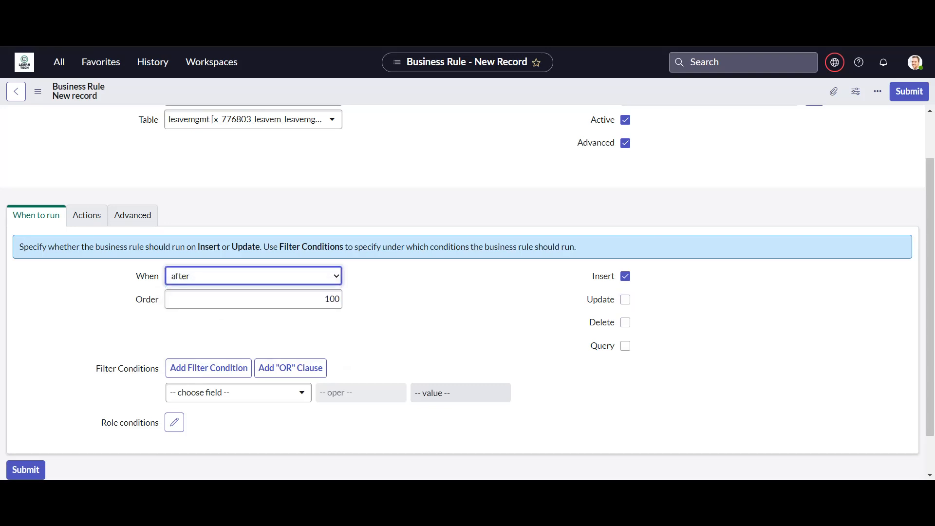
Make the business rule run on Update instead of Insert and set its When timing to async
{"action": "left_click", "coordinate": [625, 299]}
{"action": "left_click", "coordinate": [625, 276]}
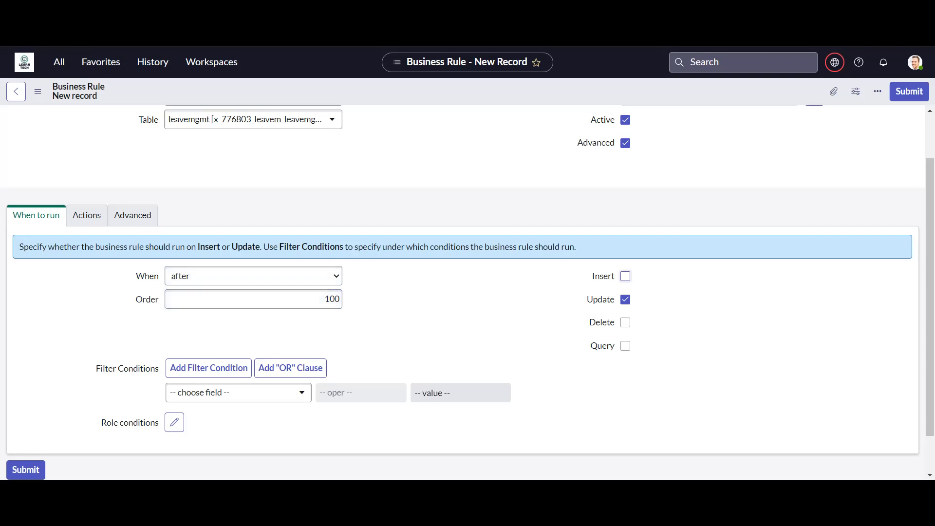
{"action": "left_click", "coordinate": [253, 276]}
{"action": "key", "text": "Return"}
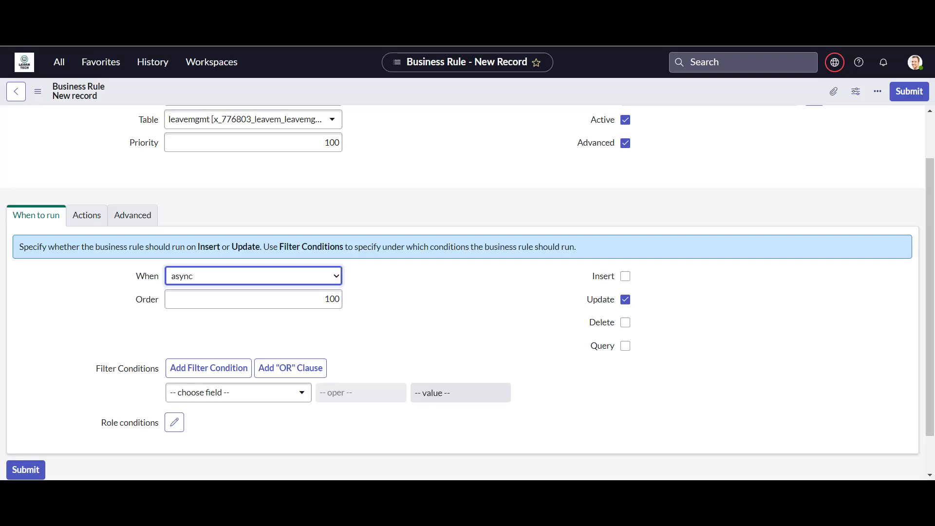
Try the after timing for the business rule, and return its When timing to async
{"action": "left_click", "coordinate": [253, 276]}
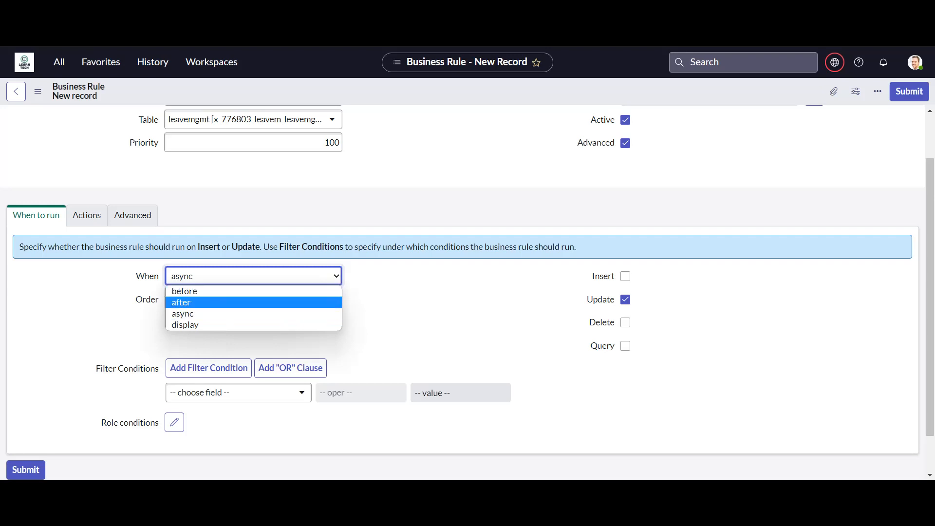
{"action": "left_click", "coordinate": [181, 302]}
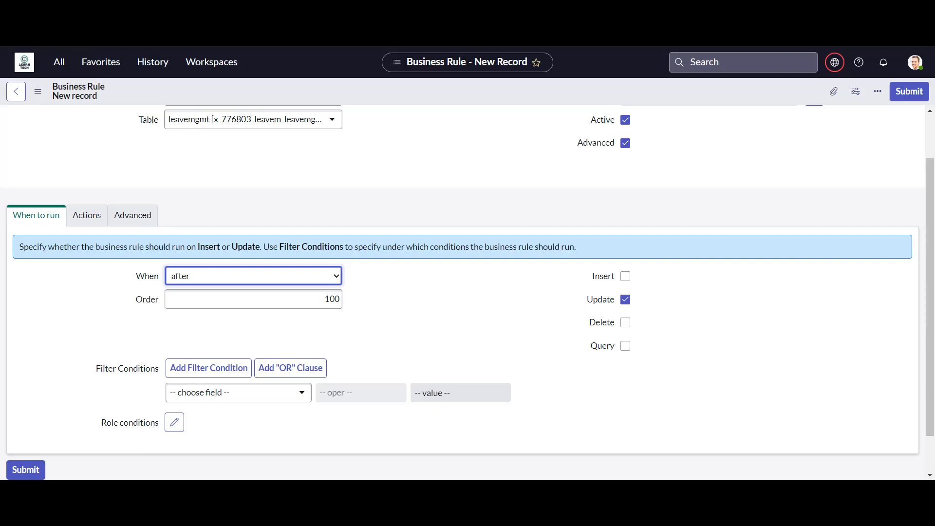
{"action": "left_click", "coordinate": [234, 276]}
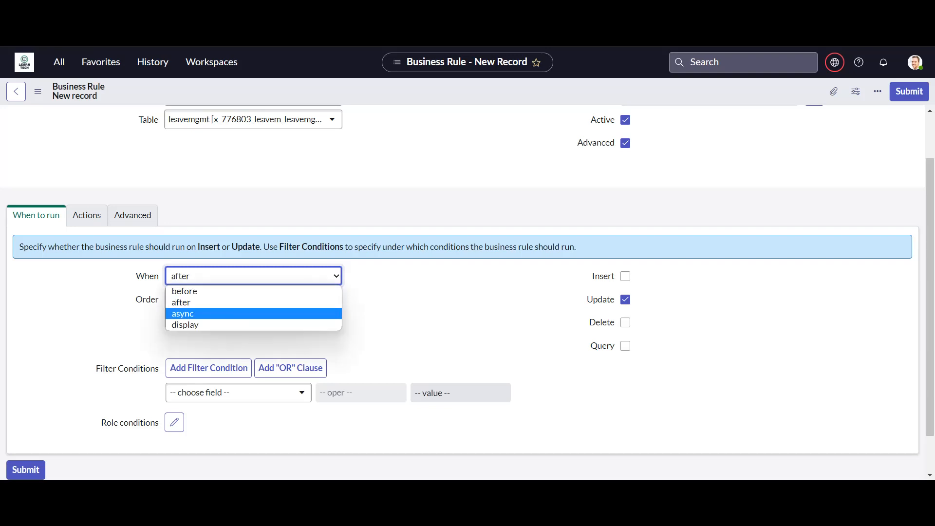
{"action": "left_click", "coordinate": [205, 303]}
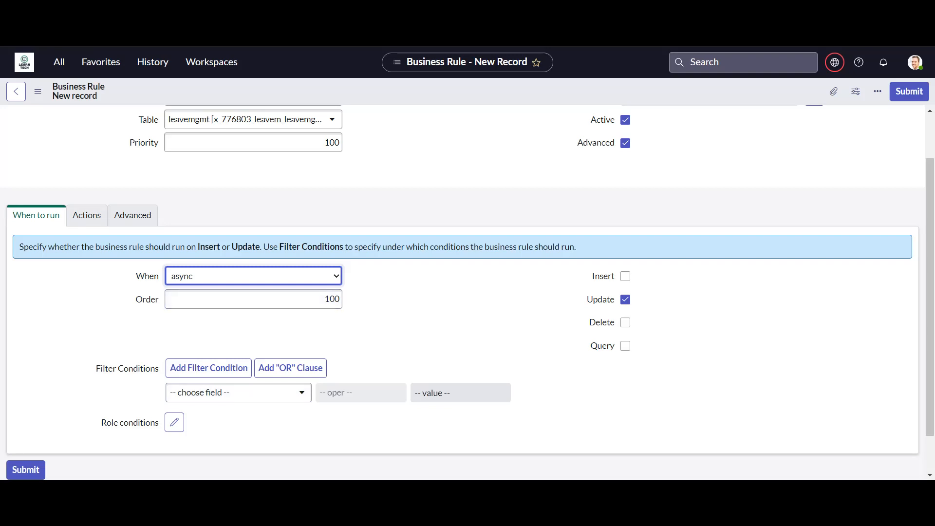
Make the async business rule also run on Insert and Delete, in addition to Update
{"action": "left_click", "coordinate": [625, 276]}
{"action": "left_click", "coordinate": [625, 322]}
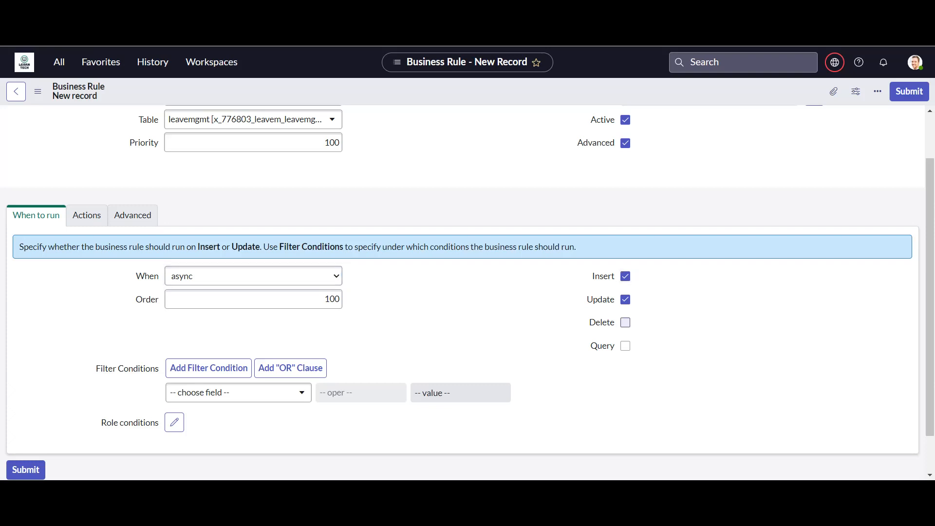
Set the business rule's When timing to before and remove its Insert and Delete triggers
{"action": "scroll", "coordinate": [625, 322], "scroll_direction": "up", "scroll_amount": 1}
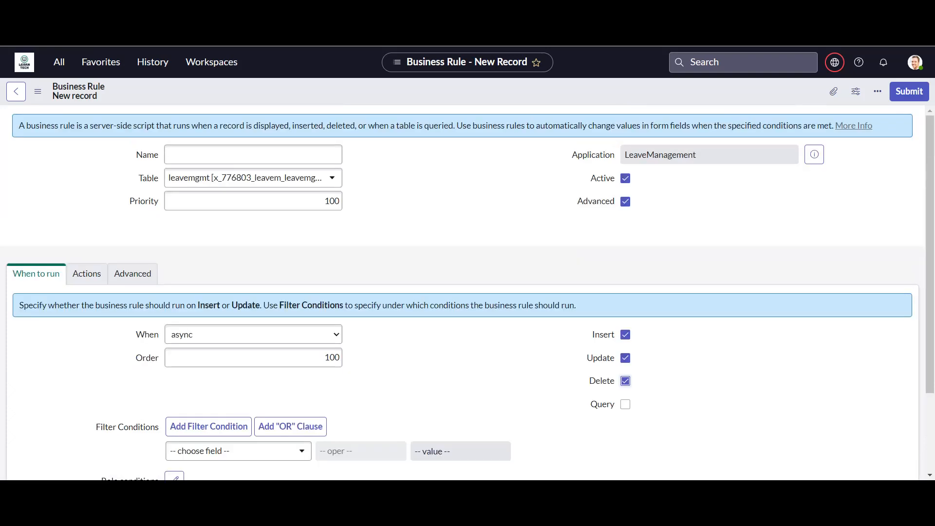
{"action": "left_click", "coordinate": [254, 334]}
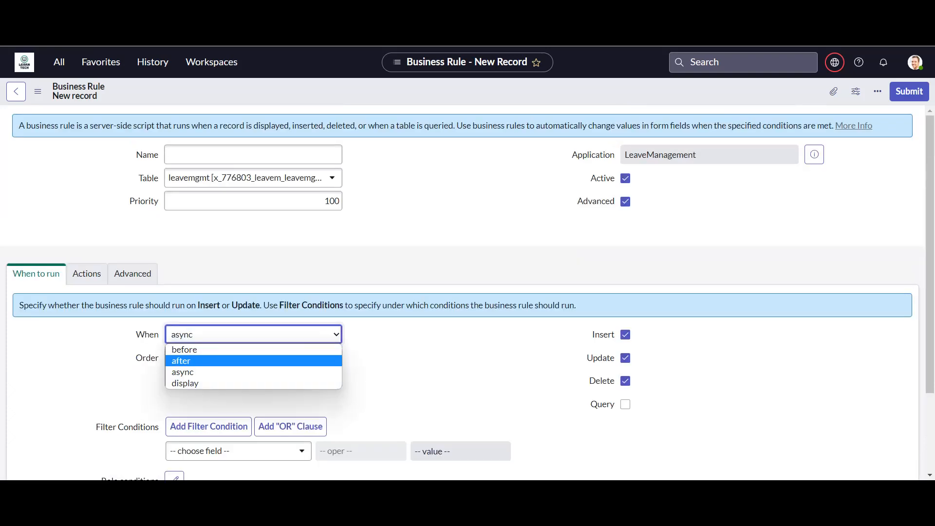
{"action": "left_click", "coordinate": [224, 350]}
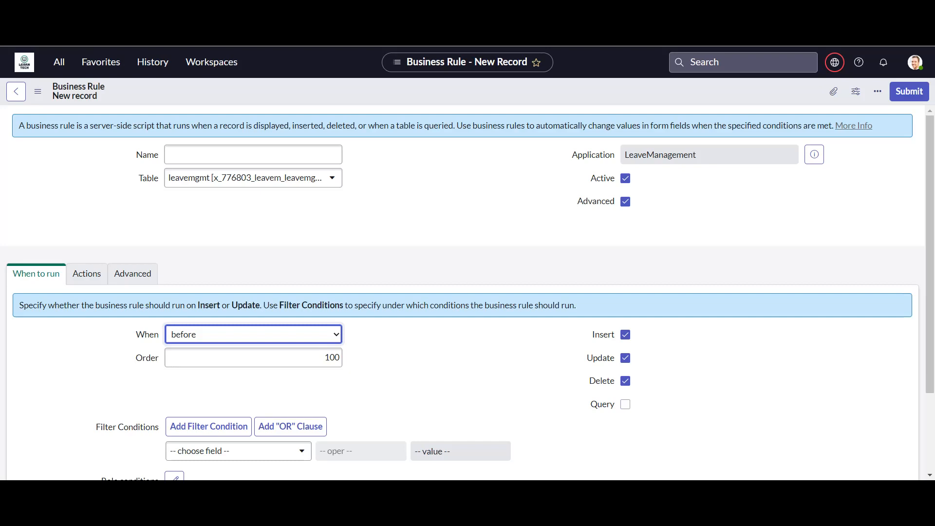
{"action": "left_click", "coordinate": [625, 335]}
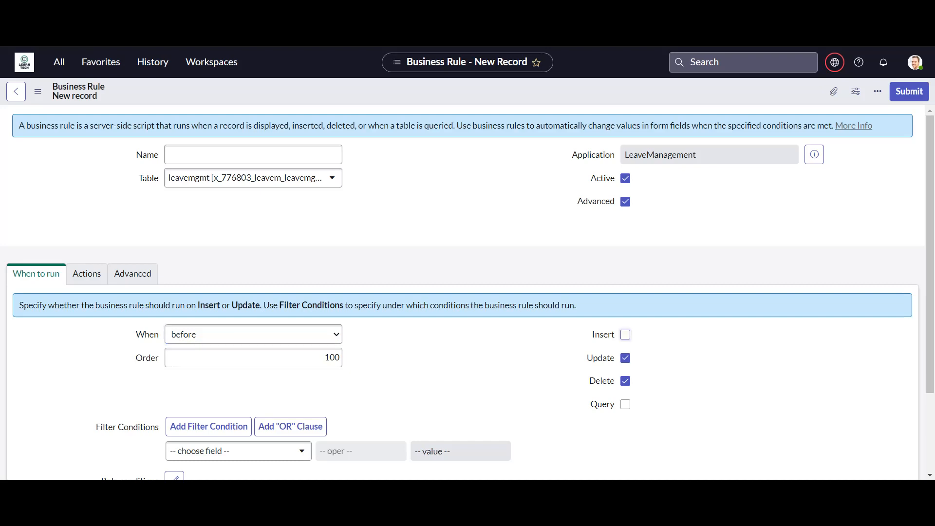
{"action": "left_click", "coordinate": [625, 381]}
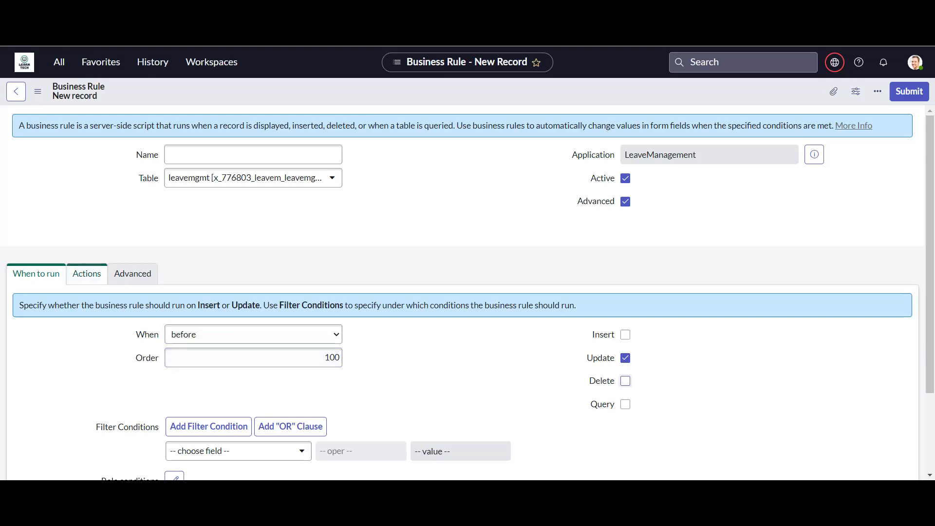
Examine the business rule's field value actions and its advanced condition and script, and return to the When to run settings
{"action": "left_click", "coordinate": [87, 274]}
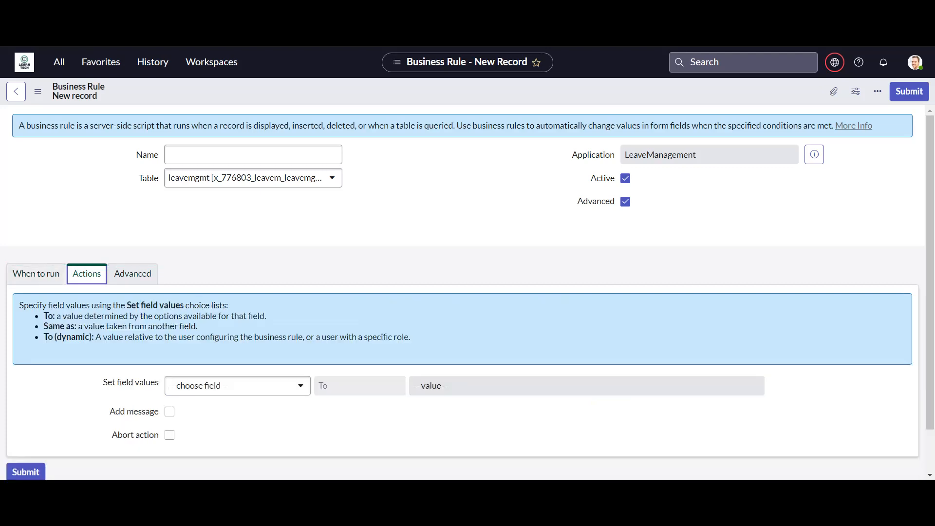
{"action": "scroll", "coordinate": [463, 292], "scroll_direction": "down", "scroll_amount": 1}
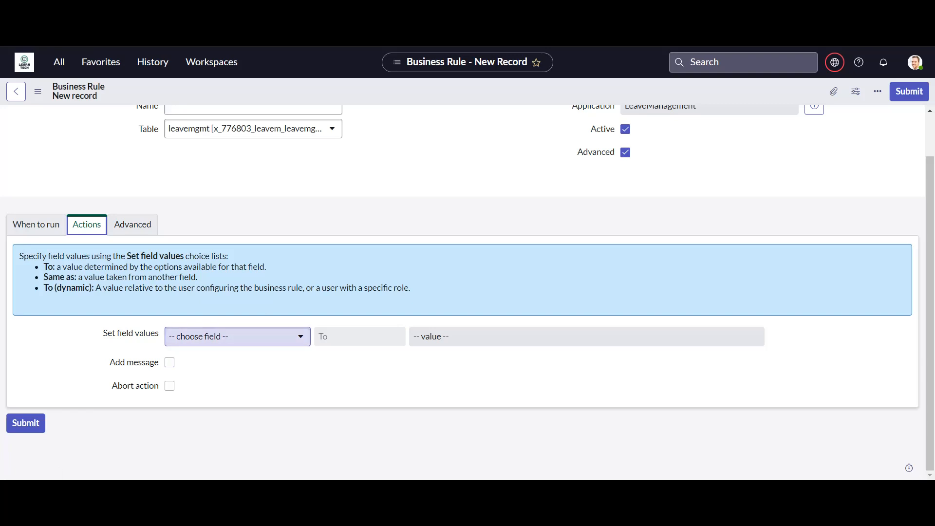
{"action": "left_click", "coordinate": [133, 224]}
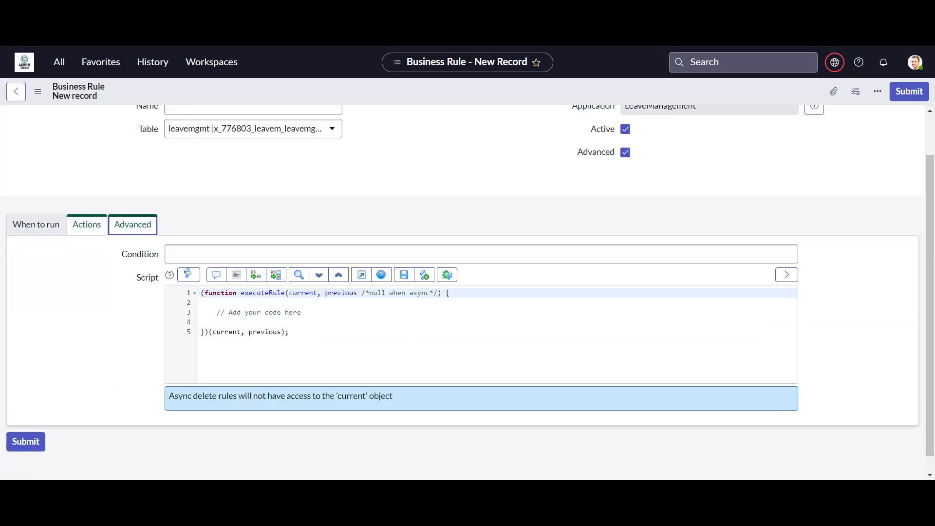
{"action": "left_click", "coordinate": [86, 225]}
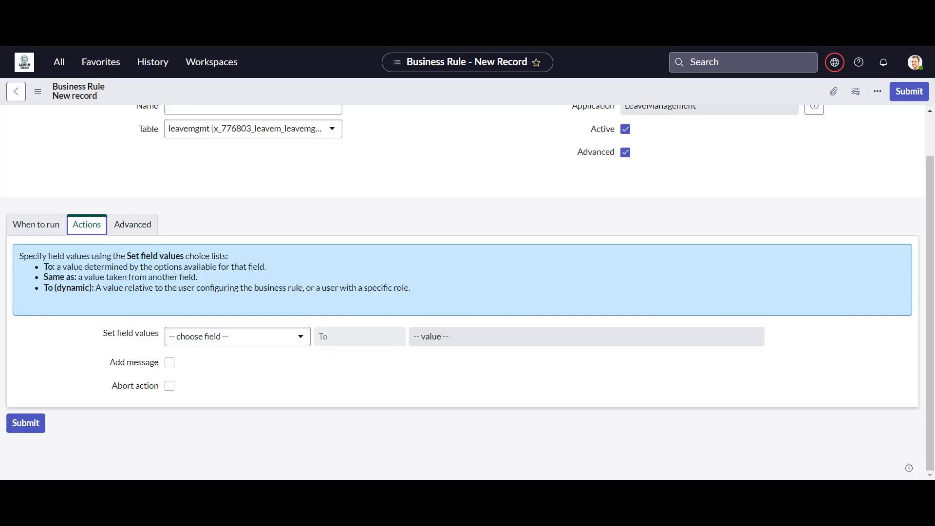
{"action": "left_click", "coordinate": [36, 225]}
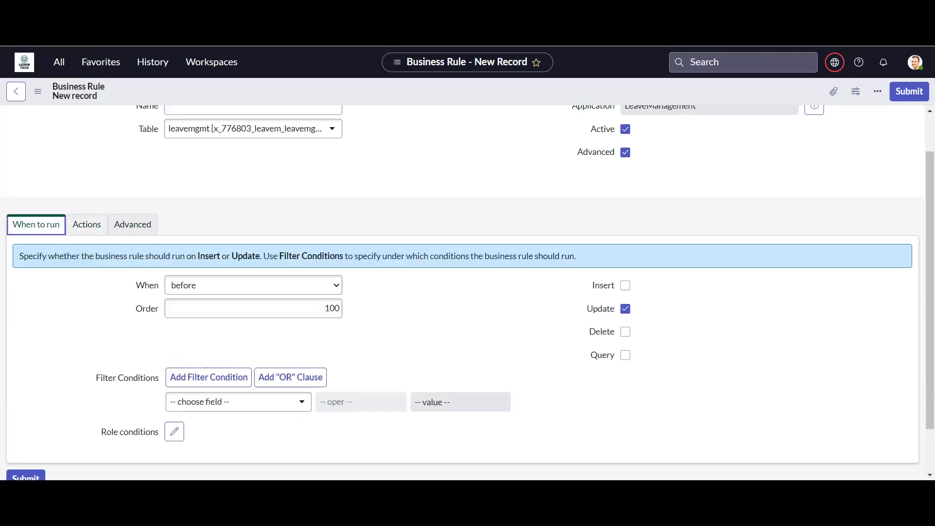
Name the business rule updatingBRConfiguration
{"action": "scroll", "coordinate": [254, 272], "scroll_direction": "up", "scroll_amount": 1}
{"action": "left_click", "coordinate": [253, 155]}
{"action": "type", "text": "updating"}
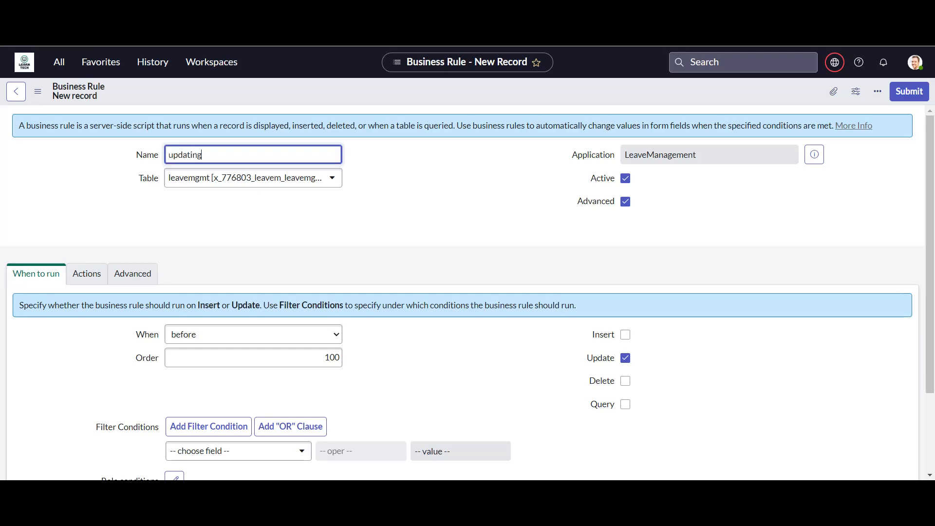
{"action": "type", "text": "BRConfiguration"}
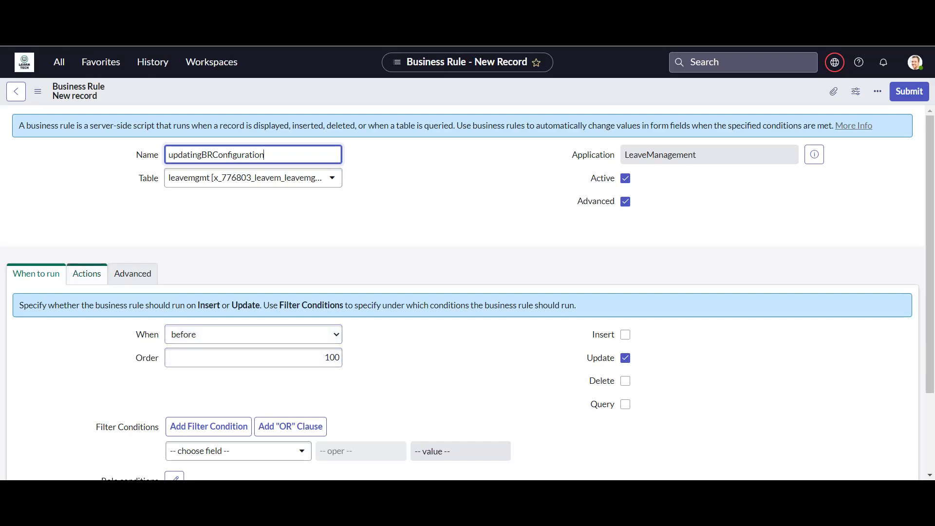
Leave the business rule without saving it and open leave record LEA0001131 from the LMS - Leaves favorite
{"action": "left_click", "coordinate": [101, 62]}
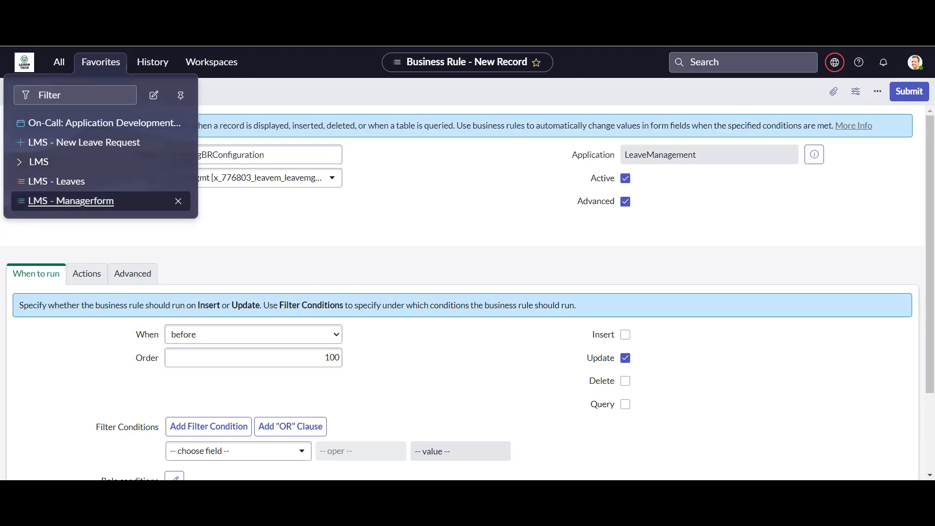
{"action": "left_click", "coordinate": [70, 181]}
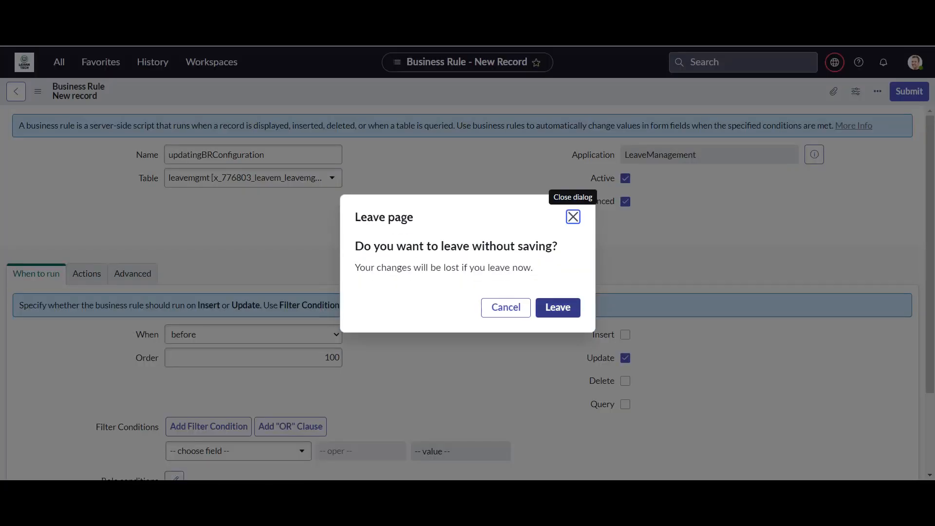
{"action": "left_click", "coordinate": [557, 307]}
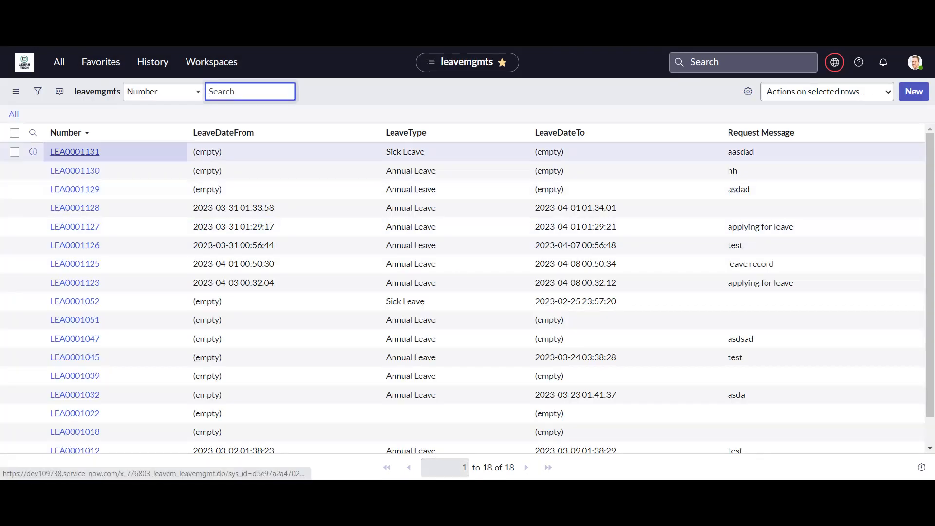
{"action": "left_click", "coordinate": [75, 152]}
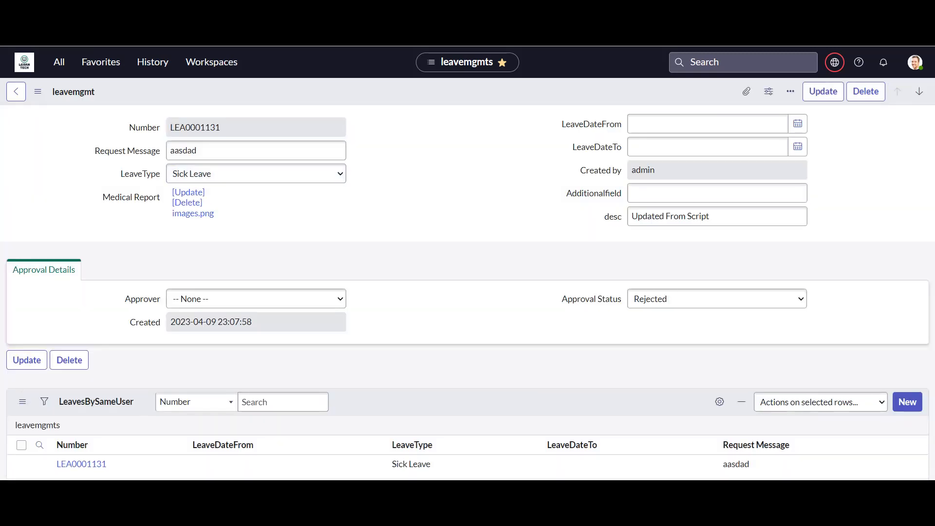
{"action": "right_click", "coordinate": [362, 106]}
{"action": "left_click", "coordinate": [403, 330]}
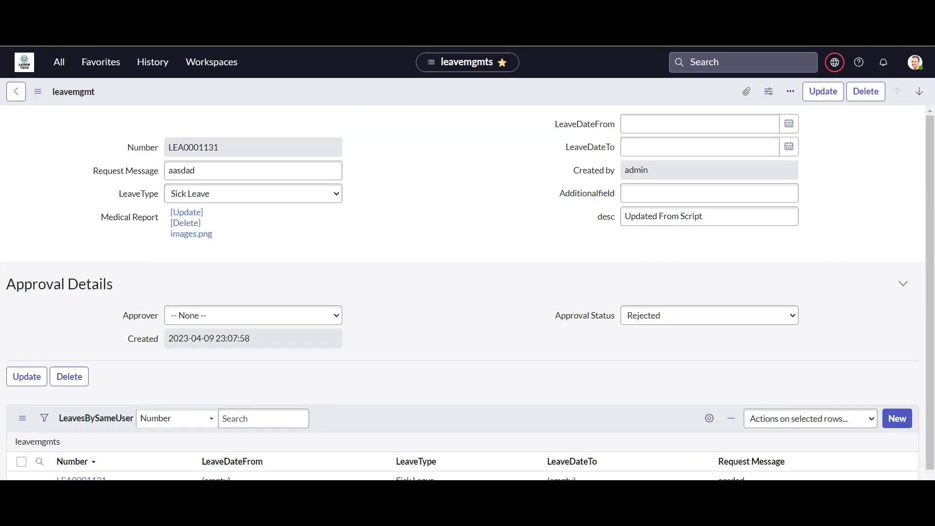
Clear the desc field of leave record LEA0001131 and save the record
{"action": "left_click", "coordinate": [715, 216]}
{"action": "key", "text": "ctrl+a"}
{"action": "key", "text": "BackSpace"}
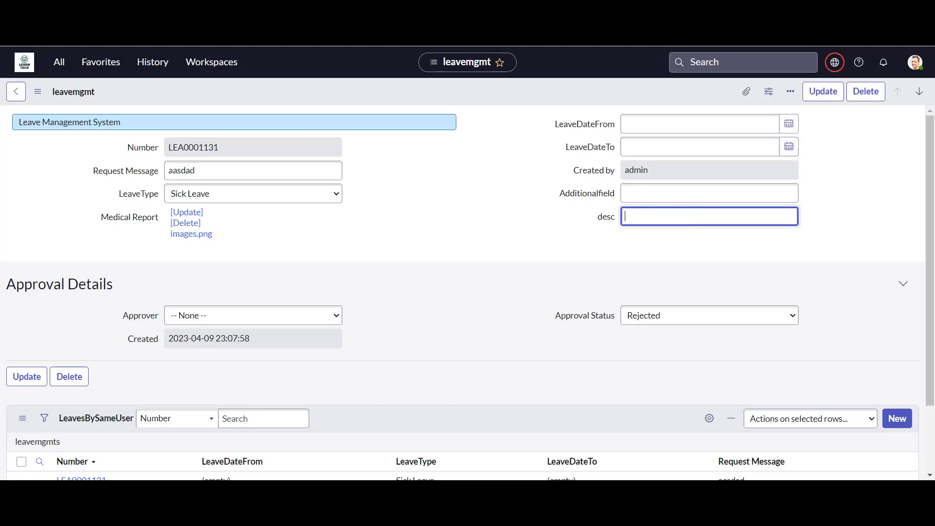
{"action": "right_click", "coordinate": [502, 100]}
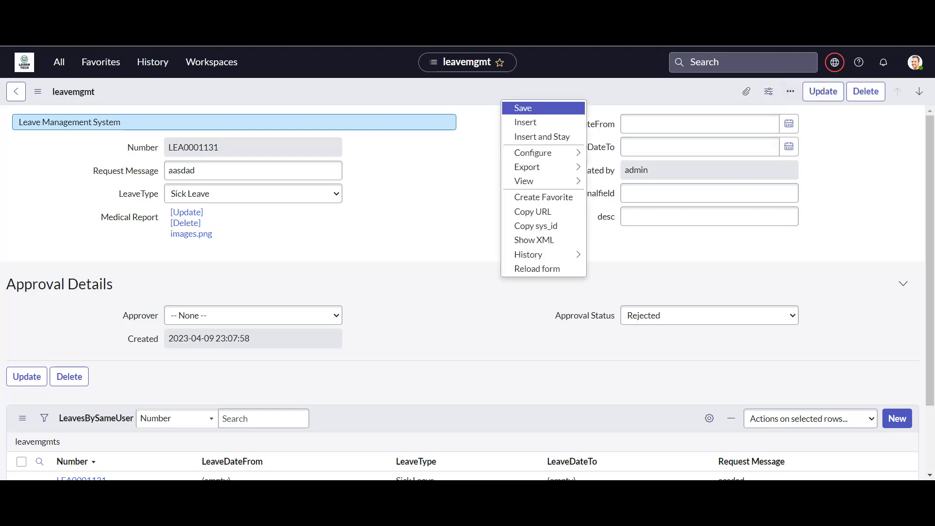
{"action": "left_click", "coordinate": [523, 108]}
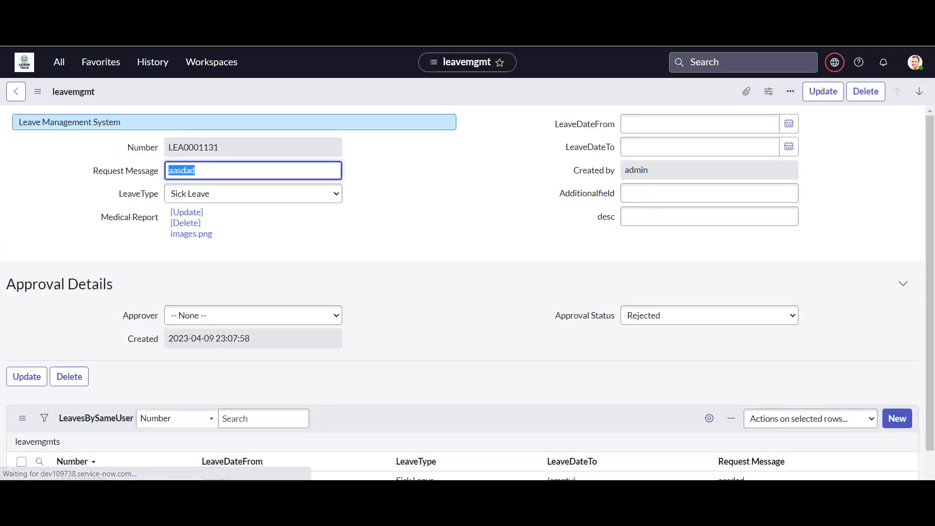
Open the business rules configured for the leavemgmt table and start a new business rule record
{"action": "right_click", "coordinate": [249, 90]}
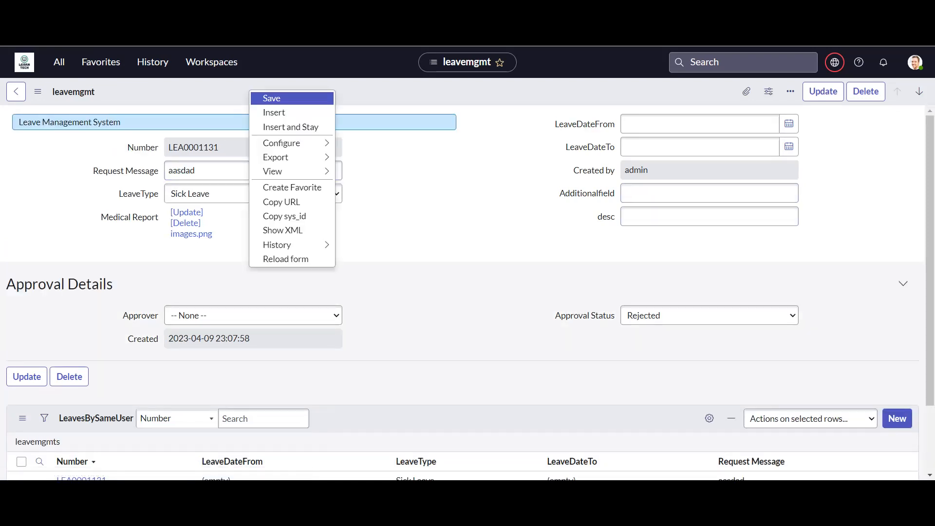
{"action": "mouse_move", "coordinate": [293, 142]}
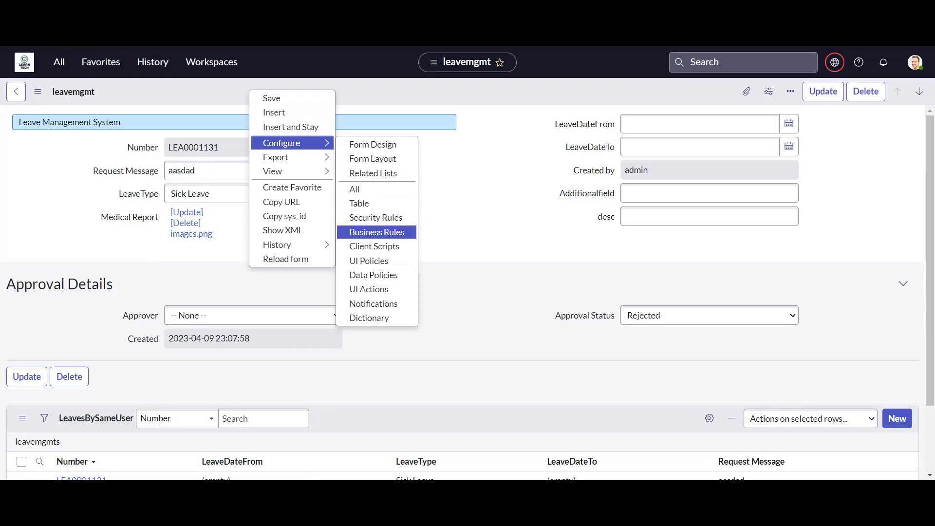
{"action": "left_click", "coordinate": [376, 232]}
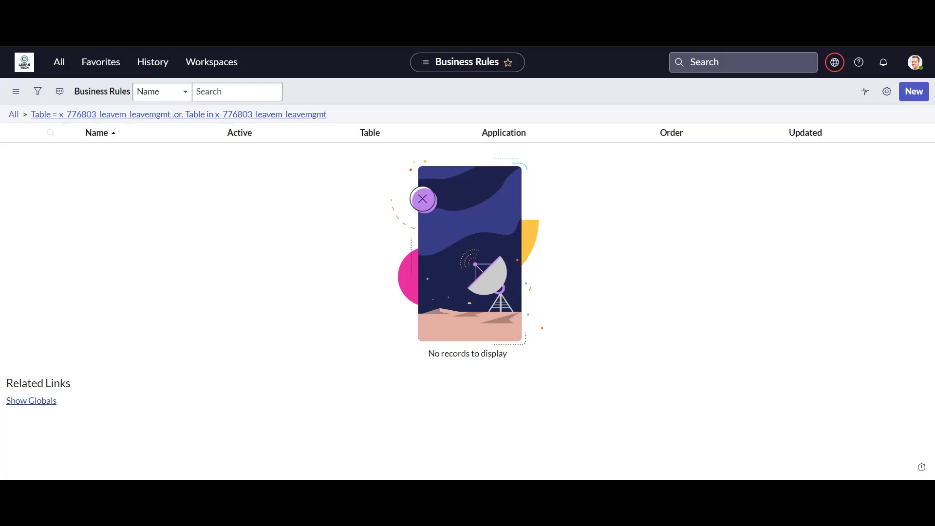
{"action": "left_click", "coordinate": [913, 91]}
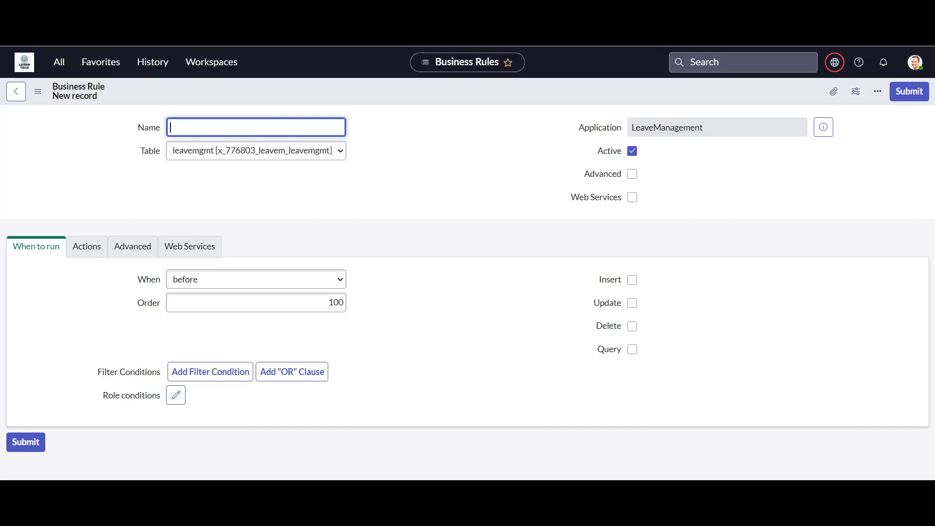
Name the new business rule UpdatingBRUsingConfig
{"action": "type", "text": "Updating"}
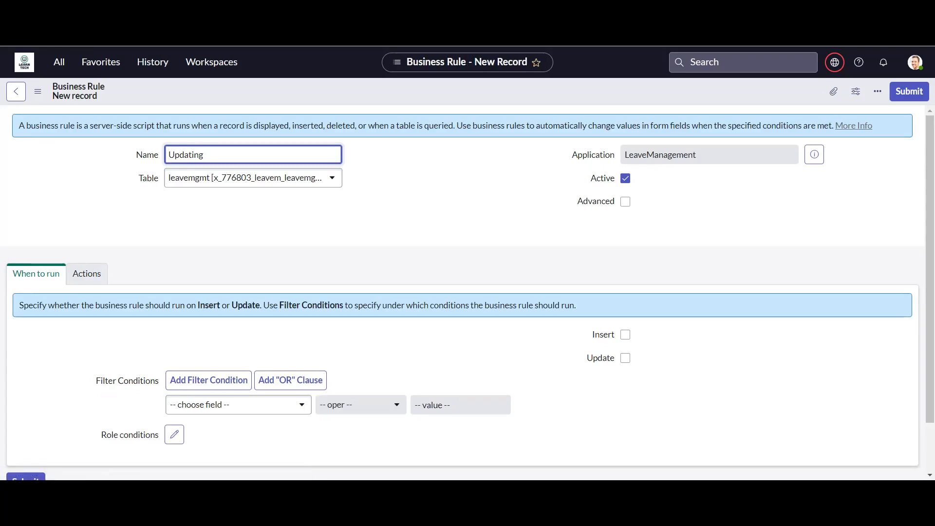
{"action": "type", "text": "BRConf"}
{"action": "key", "text": "BackSpace"}
{"action": "key", "text": "BackSpace"}
{"action": "key", "text": "BackSpace"}
{"action": "key", "text": "BackSpace"}
{"action": "type", "text": "UsingConfig"}
Choose LeaveType as the field for the business rule's filter condition
{"action": "scroll", "coordinate": [468, 292], "scroll_direction": "down", "scroll_amount": 1}
{"action": "left_click", "coordinate": [238, 346]}
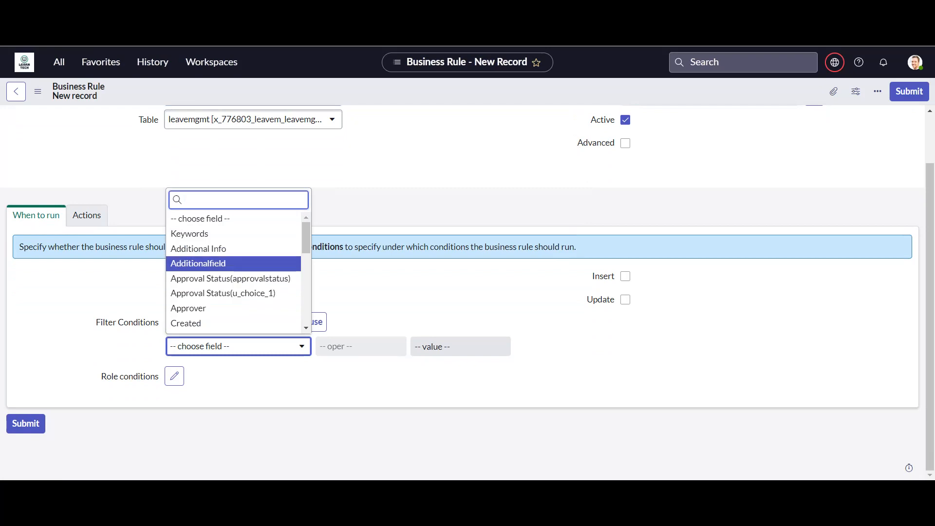
{"action": "scroll", "coordinate": [233, 261], "scroll_direction": "down", "scroll_amount": 3}
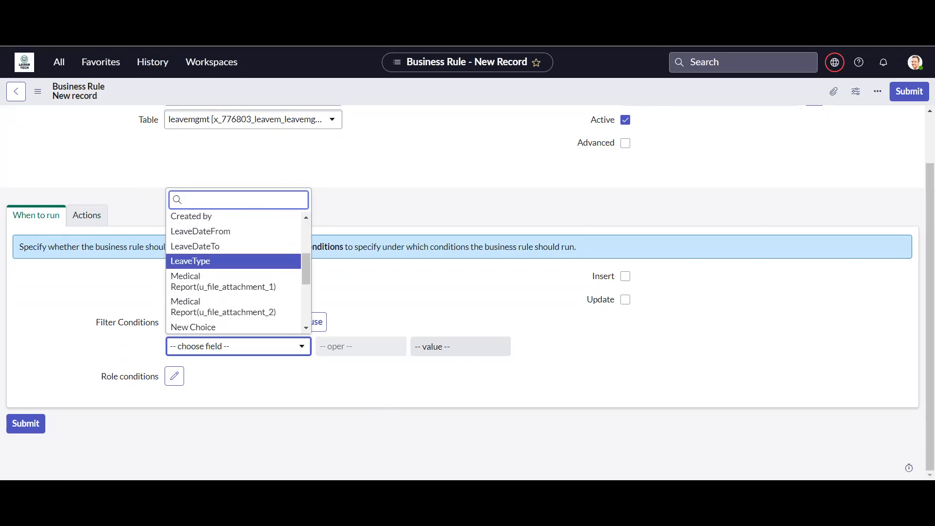
{"action": "scroll", "coordinate": [233, 262], "scroll_direction": "up", "scroll_amount": 3}
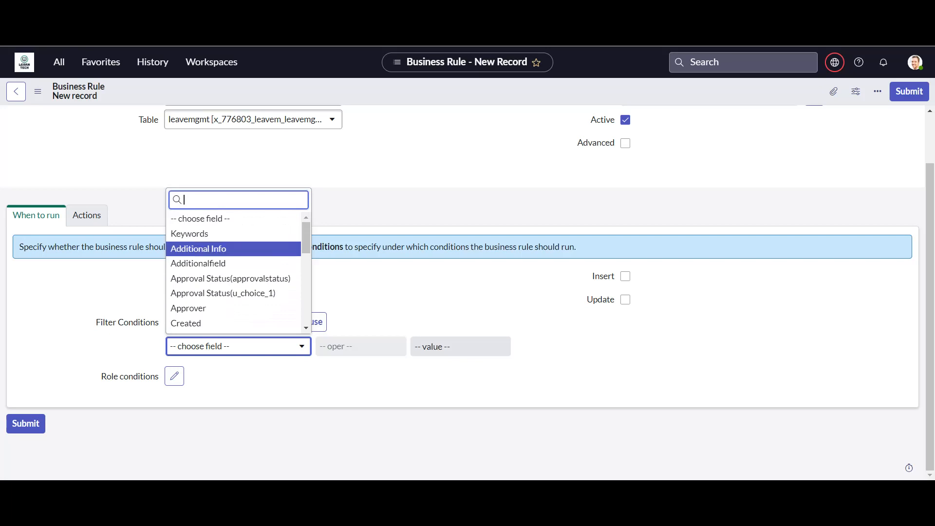
{"action": "scroll", "coordinate": [234, 281], "scroll_direction": "down", "scroll_amount": 5}
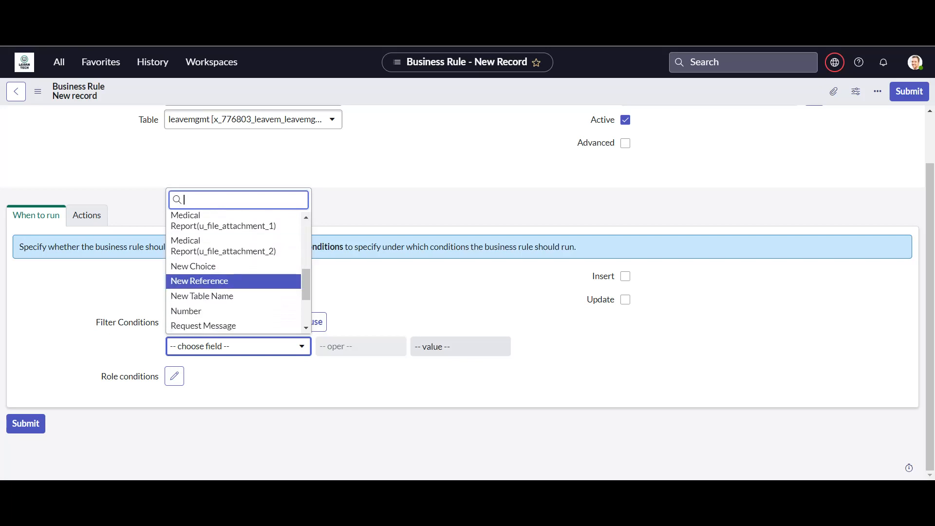
{"action": "scroll", "coordinate": [234, 280], "scroll_direction": "down", "scroll_amount": 4}
{"action": "scroll", "coordinate": [234, 280], "scroll_direction": "up", "scroll_amount": 5}
{"action": "scroll", "coordinate": [233, 272], "scroll_direction": "down", "scroll_amount": 4}
{"action": "scroll", "coordinate": [234, 273], "scroll_direction": "up", "scroll_amount": 5}
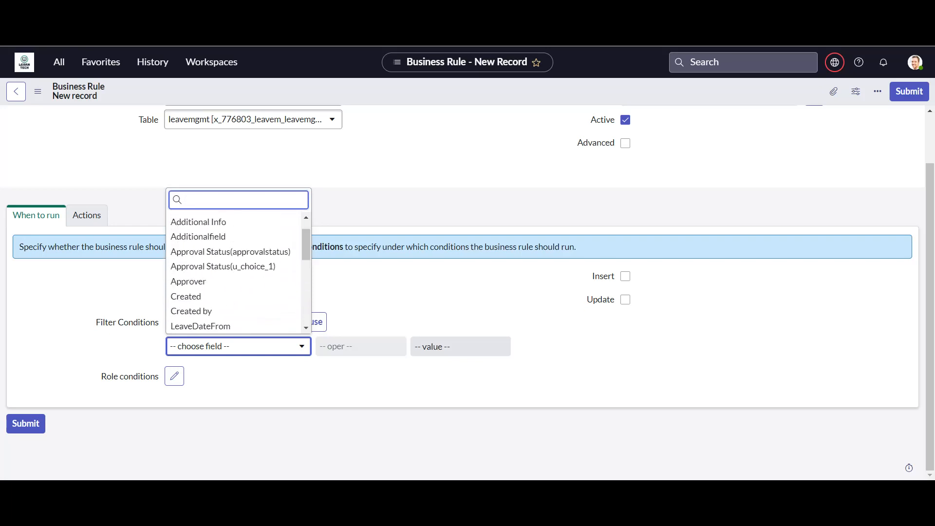
{"action": "scroll", "coordinate": [234, 275], "scroll_direction": "up", "scroll_amount": 1}
{"action": "scroll", "coordinate": [234, 276], "scroll_direction": "down", "scroll_amount": 2}
{"action": "key", "text": "Down"}
{"action": "key", "text": "Down"}
{"action": "key", "text": "Down"}
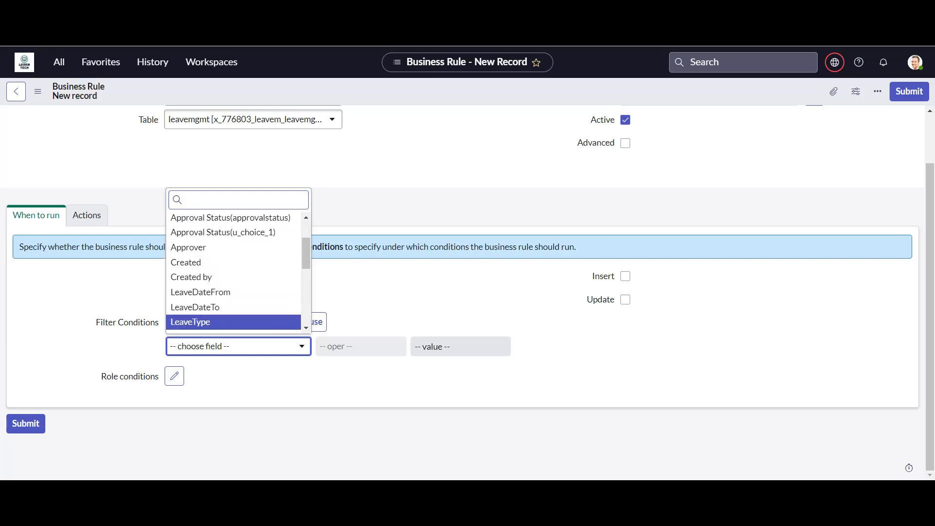
{"action": "key", "text": "Return"}
Complete the LeaveType filter condition with is Annual Leave and make the rule run on Update
{"action": "key", "text": "Tab"}
{"action": "key", "text": "Tab"}
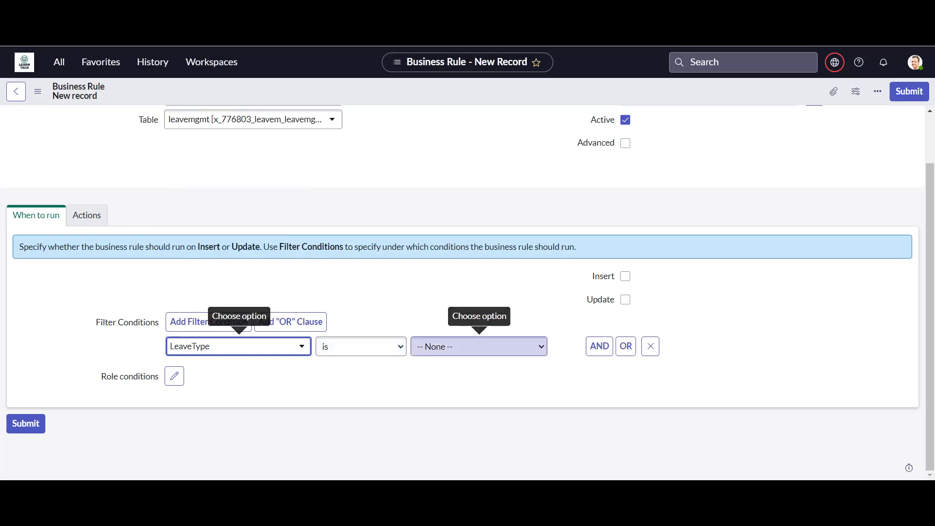
{"action": "key", "text": "alt+Down"}
{"action": "key", "text": "Down"}
{"action": "key", "text": "Down"}
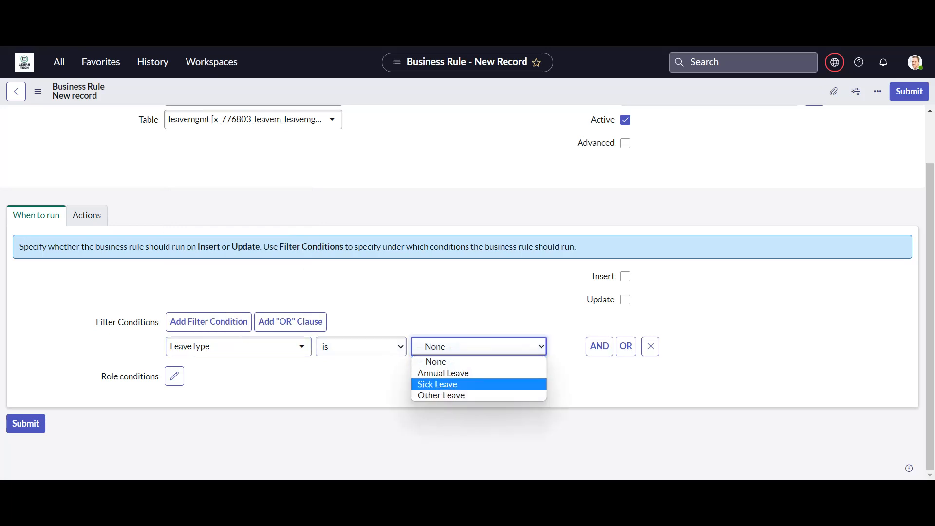
{"action": "key", "text": "Up"}
{"action": "key", "text": "Return"}
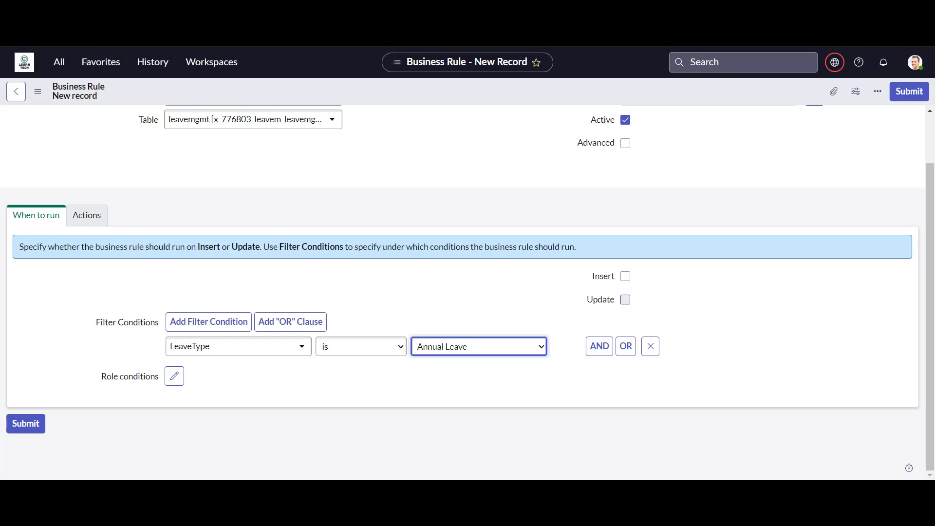
{"action": "left_click", "coordinate": [625, 300]}
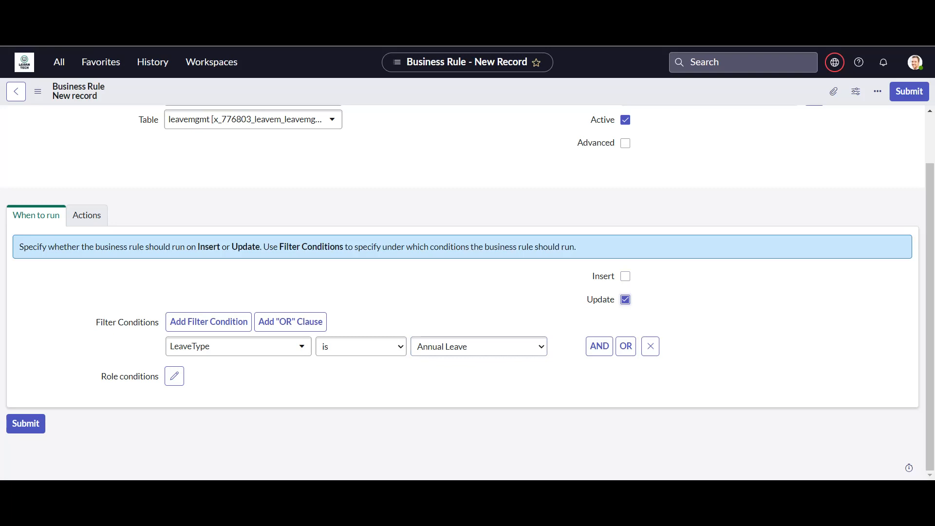
Add an action that sets the desc field to "Value Updated using configuration"
{"action": "left_click", "coordinate": [87, 215]}
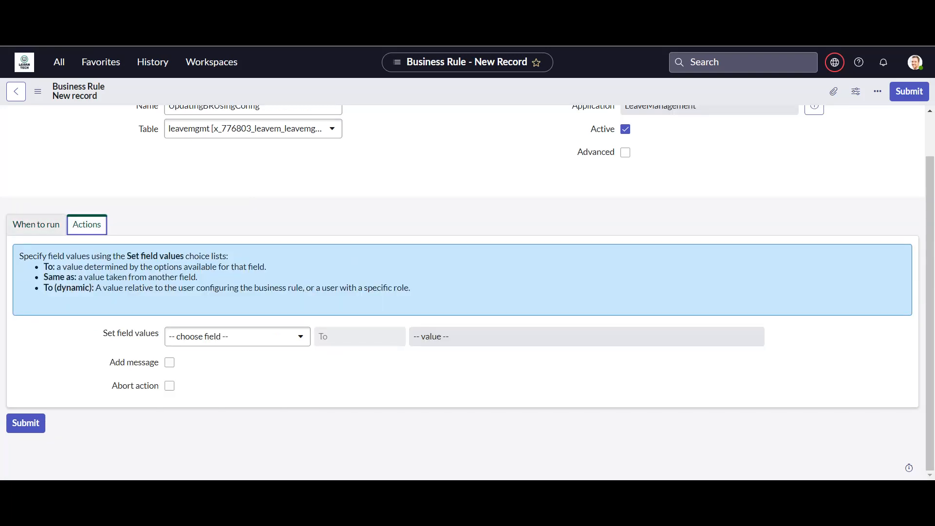
{"action": "left_click", "coordinate": [238, 336]}
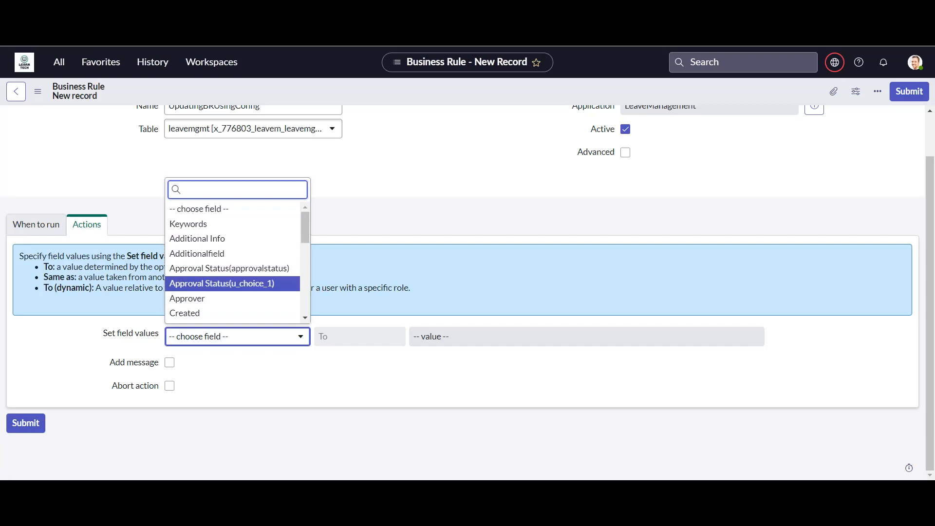
{"action": "scroll", "coordinate": [234, 263], "scroll_direction": "down", "scroll_amount": 5}
{"action": "scroll", "coordinate": [234, 263], "scroll_direction": "down", "scroll_amount": 3}
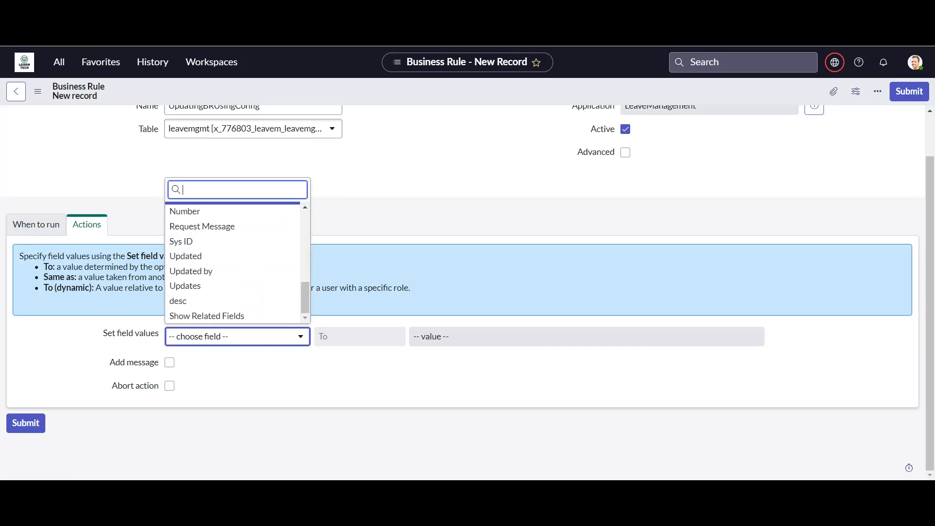
{"action": "left_click", "coordinate": [195, 300]}
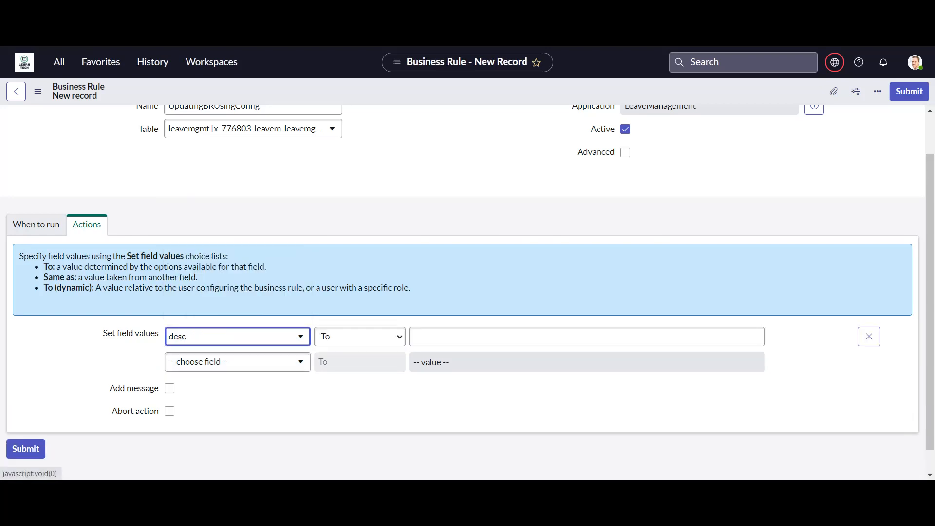
{"action": "left_click", "coordinate": [487, 337]}
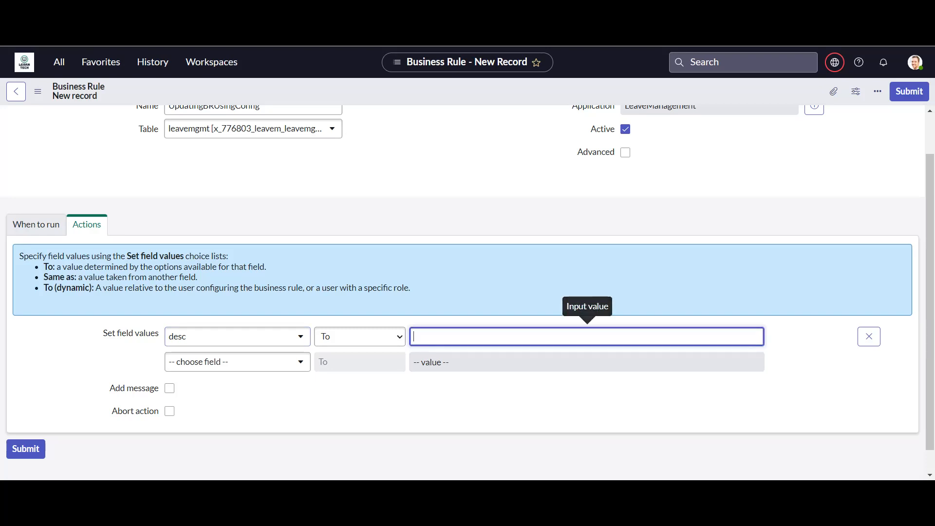
{"action": "type", "text": "Value U"}
{"action": "type", "text": "dated using configuration"}
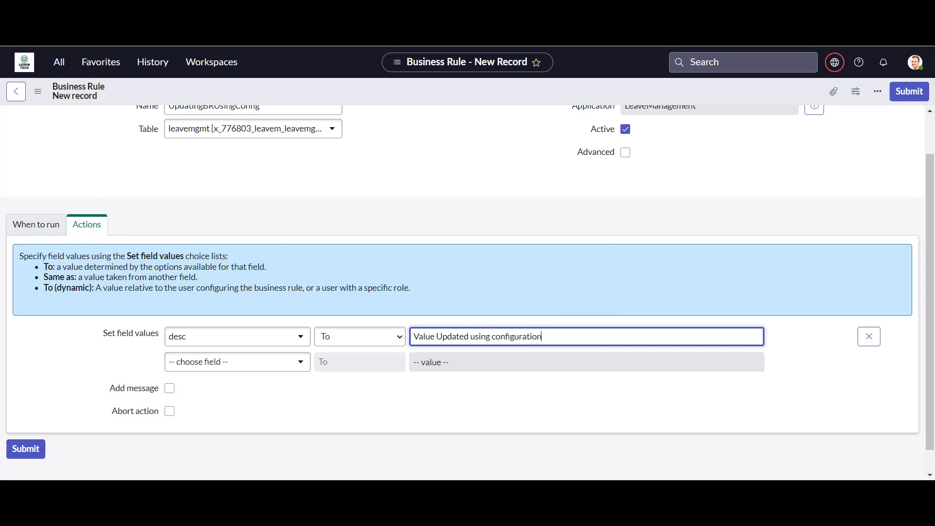
Enable the rule's Advanced options and choose before as the time it runs
{"action": "left_click", "coordinate": [36, 225]}
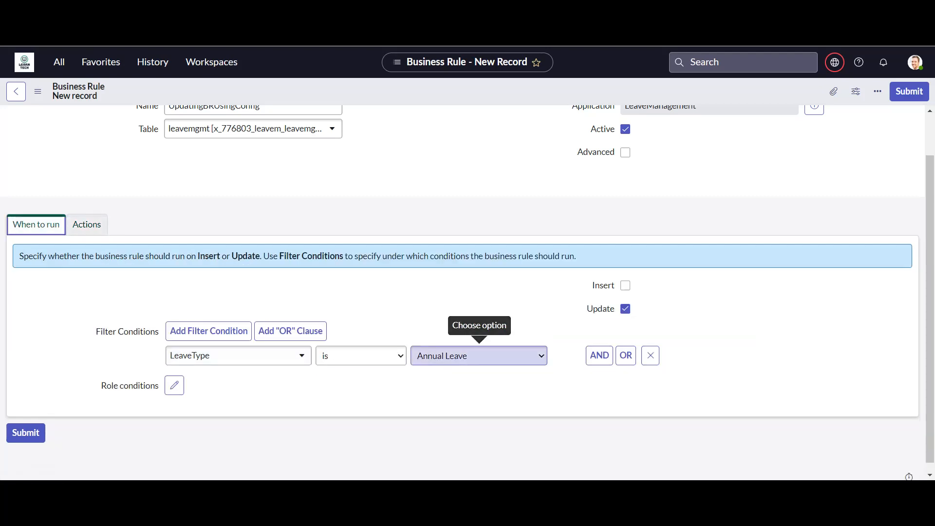
{"action": "left_click", "coordinate": [625, 152]}
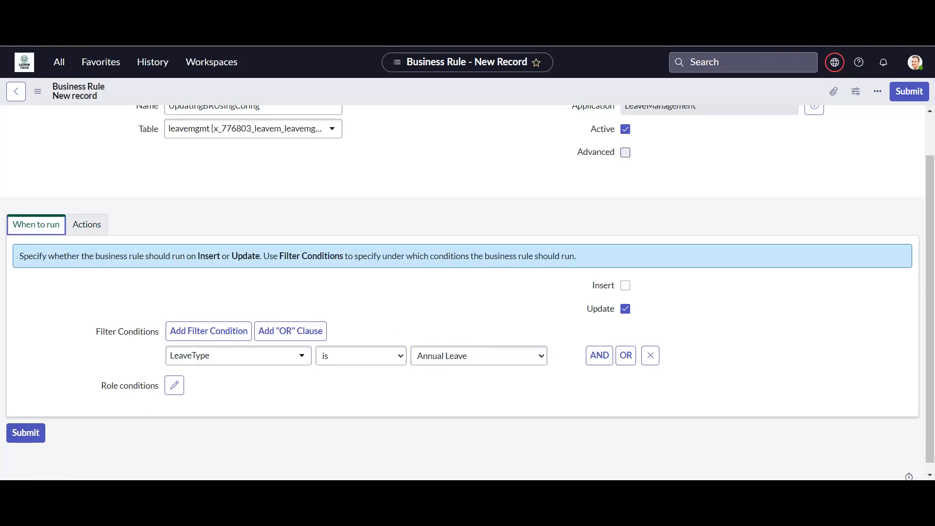
{"action": "left_click", "coordinate": [254, 286]}
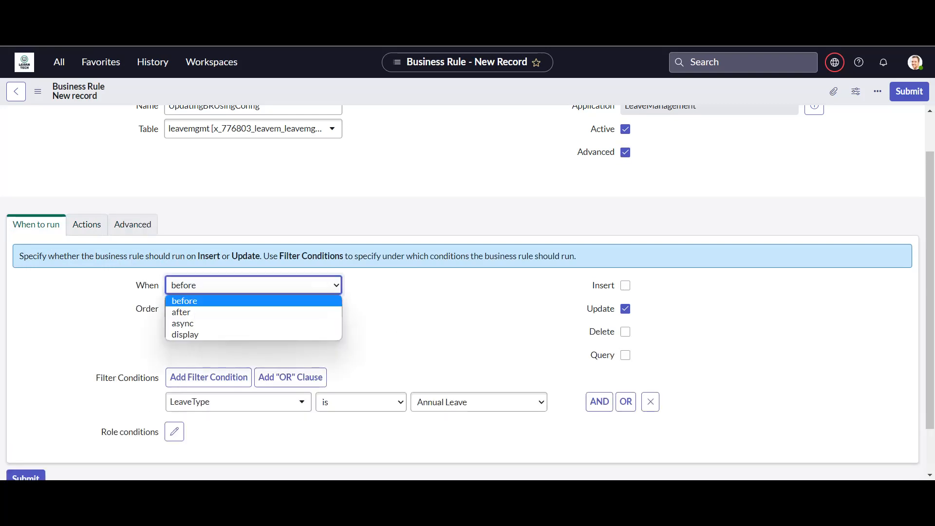
{"action": "left_click", "coordinate": [194, 301]}
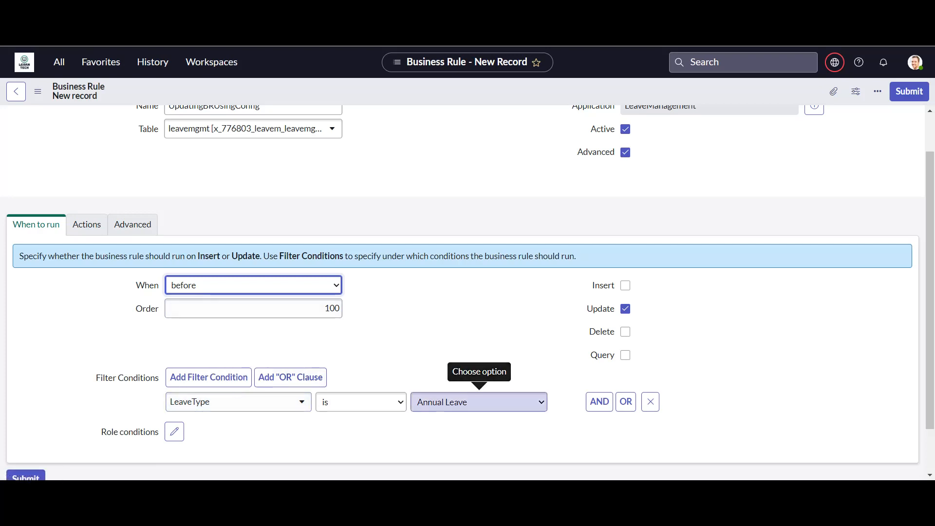
Add a second field-value action that sets Approver to Approver1
{"action": "left_click", "coordinate": [87, 224]}
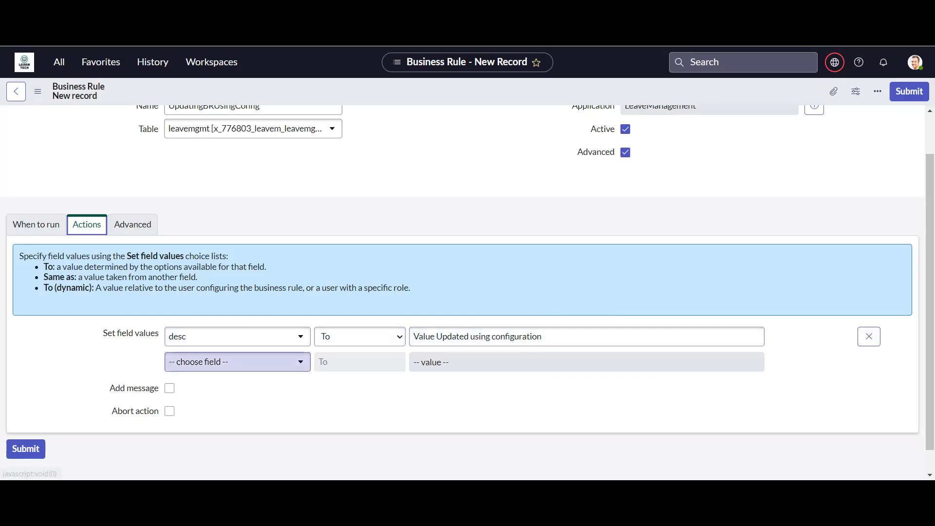
{"action": "left_click", "coordinate": [234, 361]}
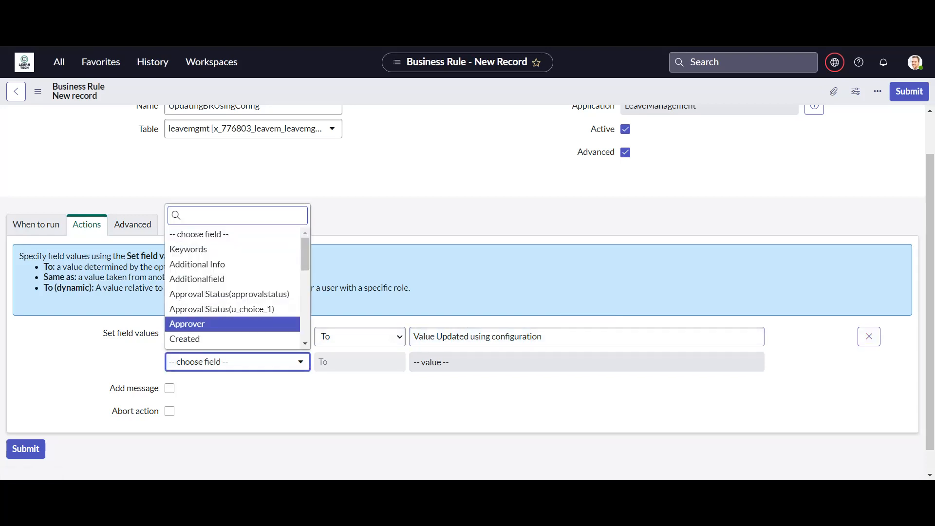
{"action": "left_click", "coordinate": [214, 324]}
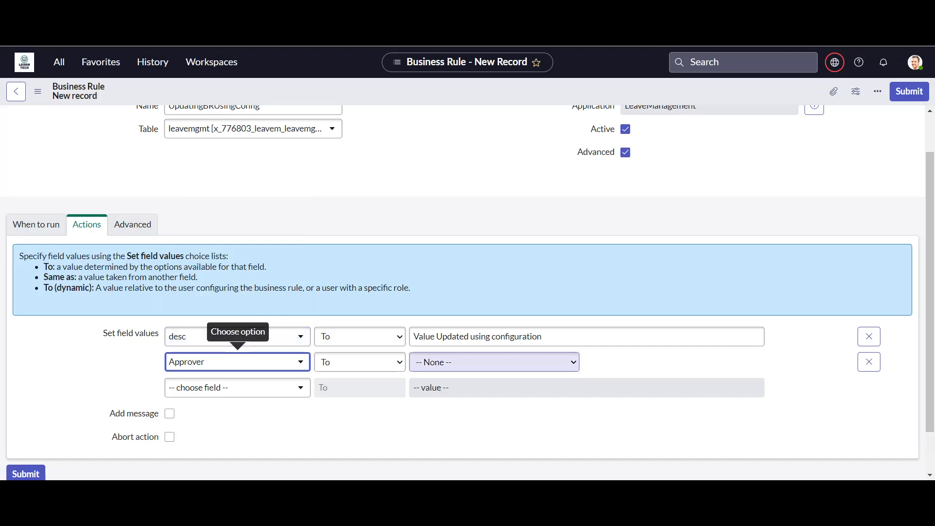
{"action": "left_click", "coordinate": [487, 362]}
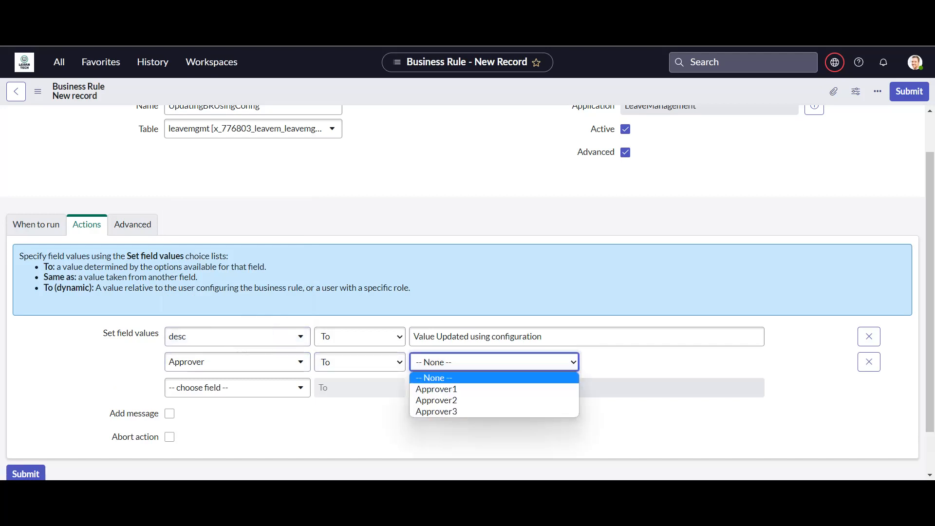
{"action": "left_click", "coordinate": [436, 388]}
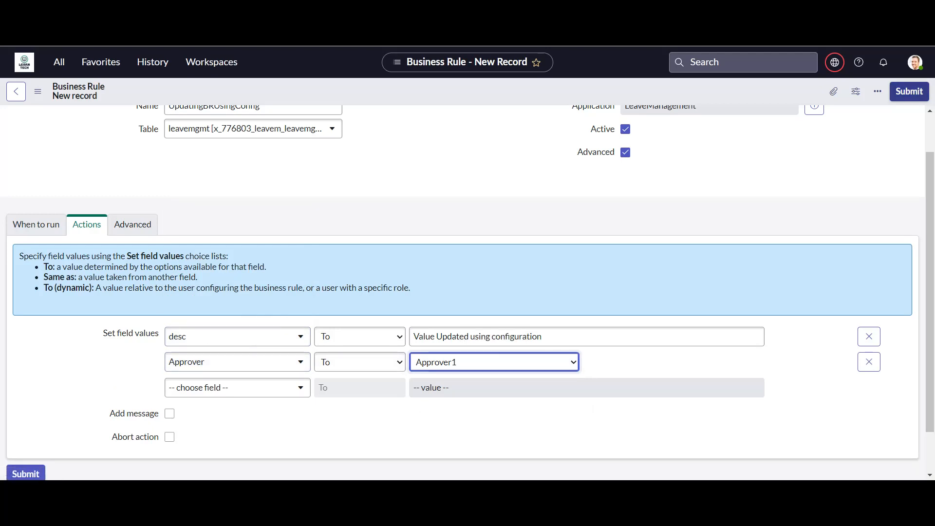
Save the new business rule while staying on its record
{"action": "scroll", "coordinate": [467, 292], "scroll_direction": "up", "scroll_amount": 1}
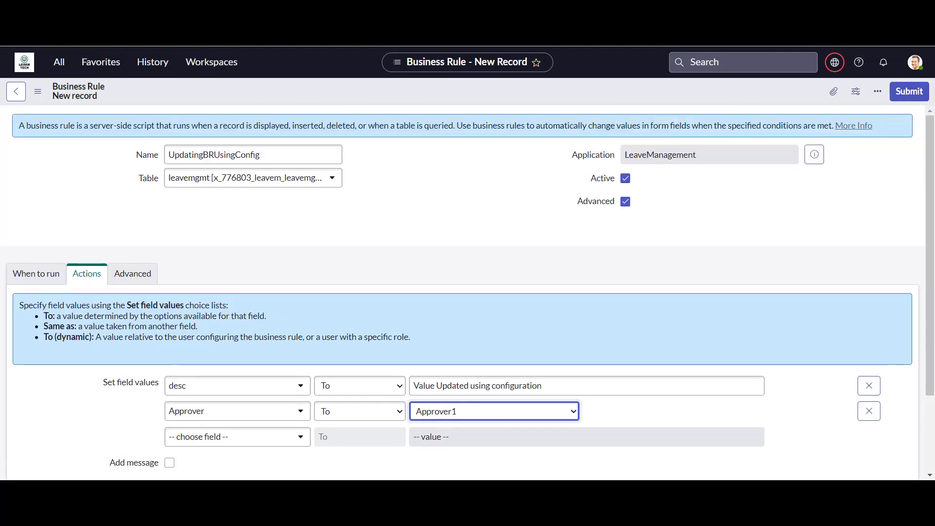
{"action": "right_click", "coordinate": [371, 97]}
{"action": "left_click", "coordinate": [391, 107]}
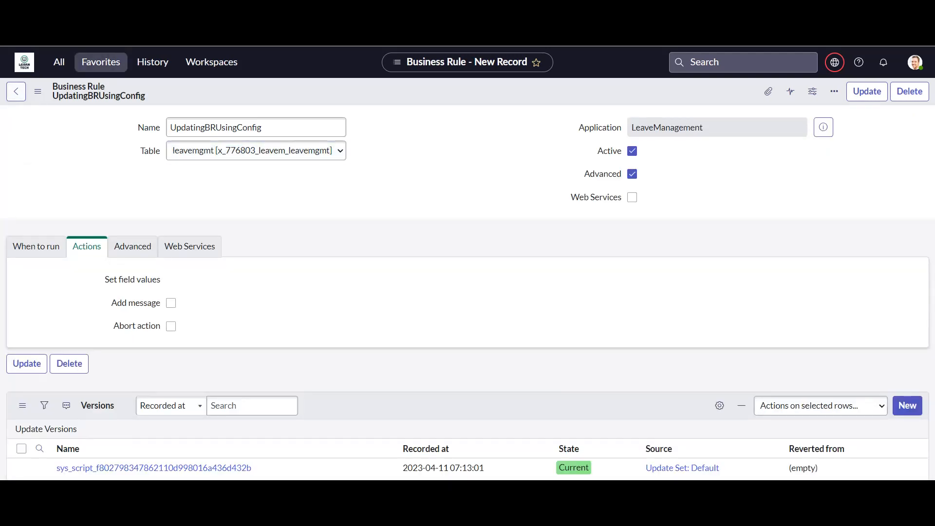
Open leave record LEA0001131 from the LMS - Leaves favorite
{"action": "left_click", "coordinate": [101, 62]}
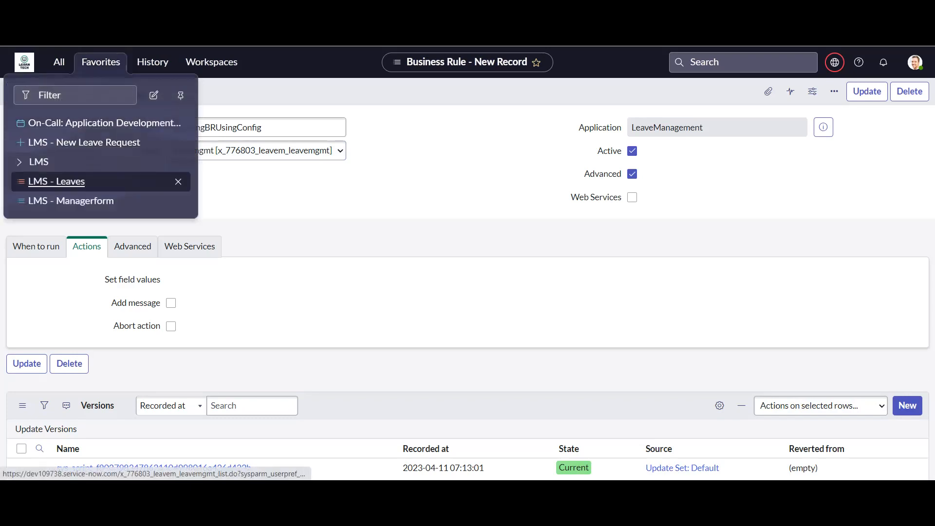
{"action": "left_click", "coordinate": [56, 181]}
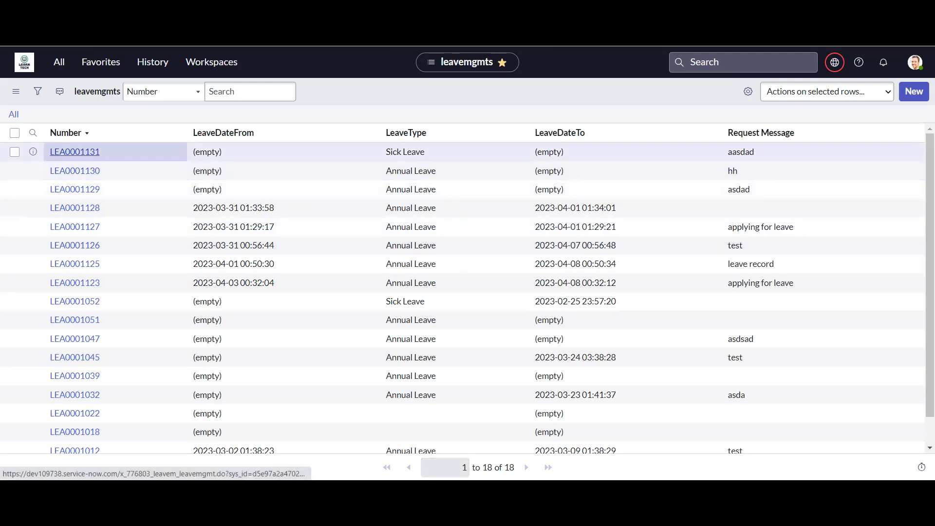
{"action": "left_click", "coordinate": [74, 151]}
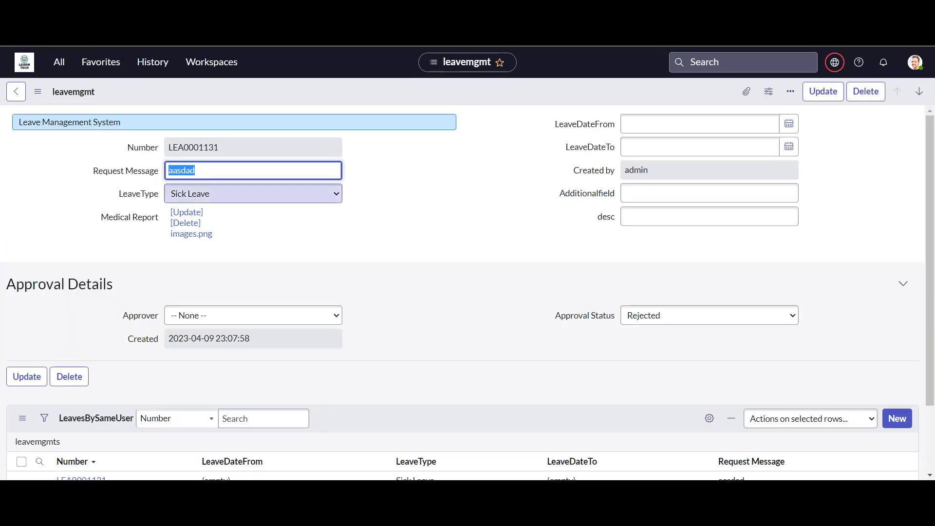
Set the LeaveType of leave record LEA0001131 to Annual Leave and save the record
{"action": "left_click", "coordinate": [253, 193]}
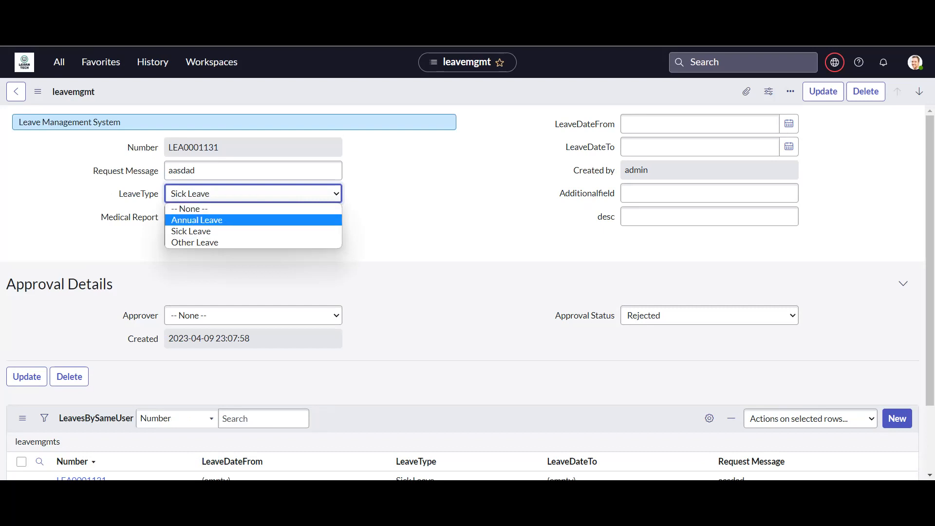
{"action": "left_click", "coordinate": [220, 220]}
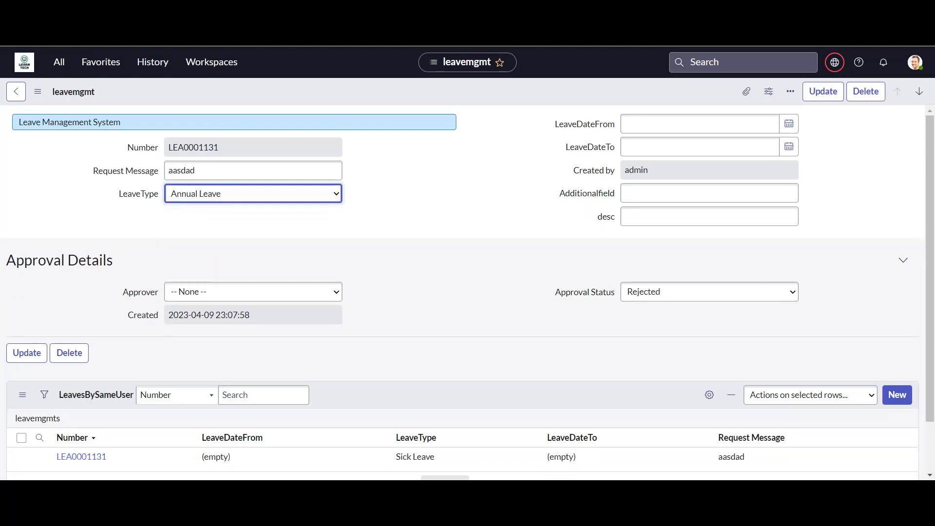
{"action": "right_click", "coordinate": [448, 92]}
{"action": "left_click", "coordinate": [470, 102]}
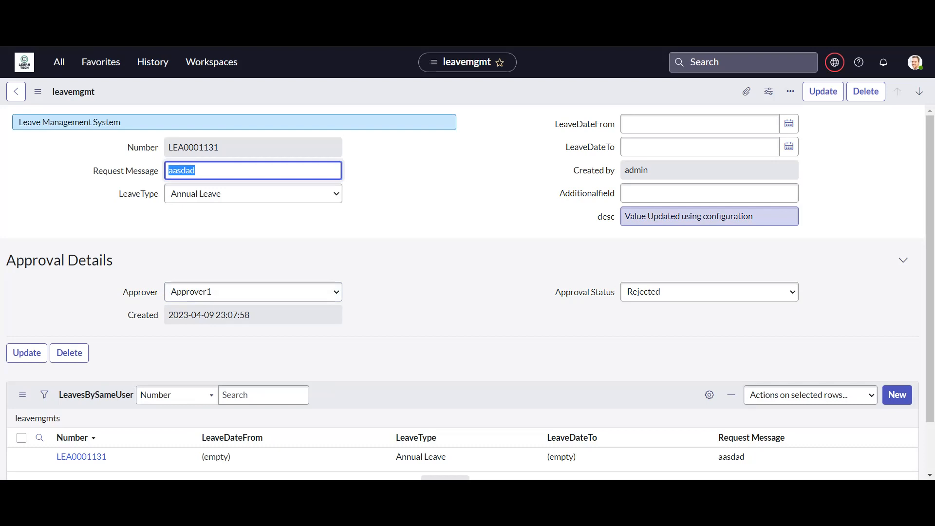
Set the leave record's Approver to Approver2 and clear its desc field
{"action": "left_click", "coordinate": [253, 291]}
{"action": "left_click", "coordinate": [200, 328]}
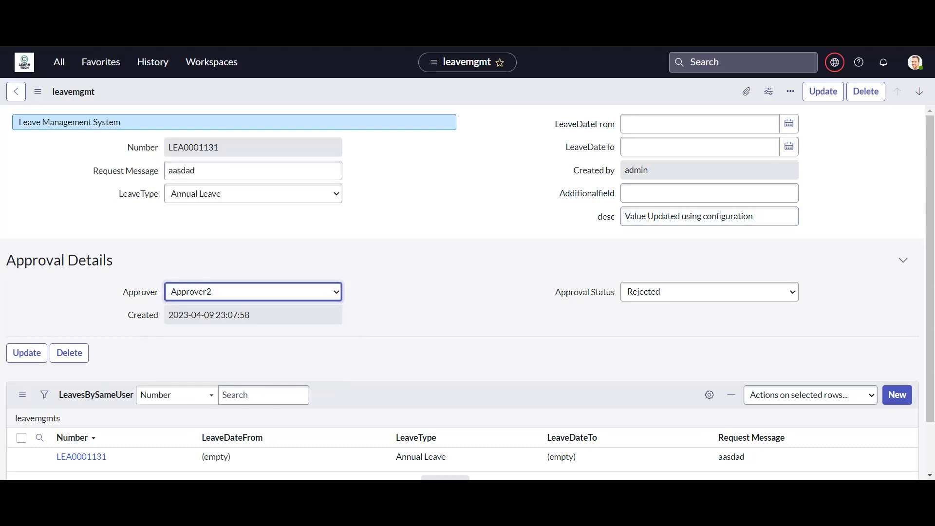
{"action": "left_click_drag", "start_coordinate": [760, 216], "coordinate": [623, 217]}
{"action": "key", "text": "BackSpace"}
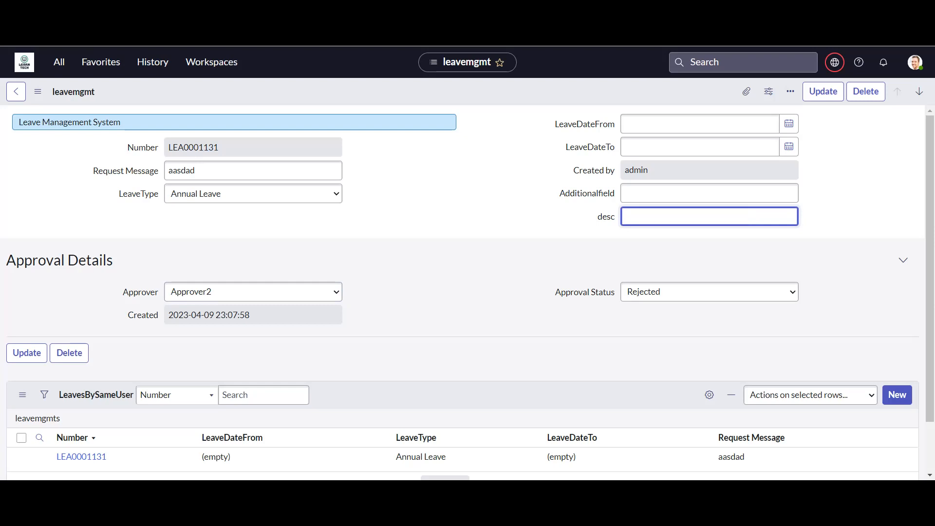
Enter sdadas in the leave record's desc field and save the record while staying on it
{"action": "type", "text": "sdadas"}
{"action": "right_click", "coordinate": [322, 100]}
{"action": "left_click", "coordinate": [343, 107]}
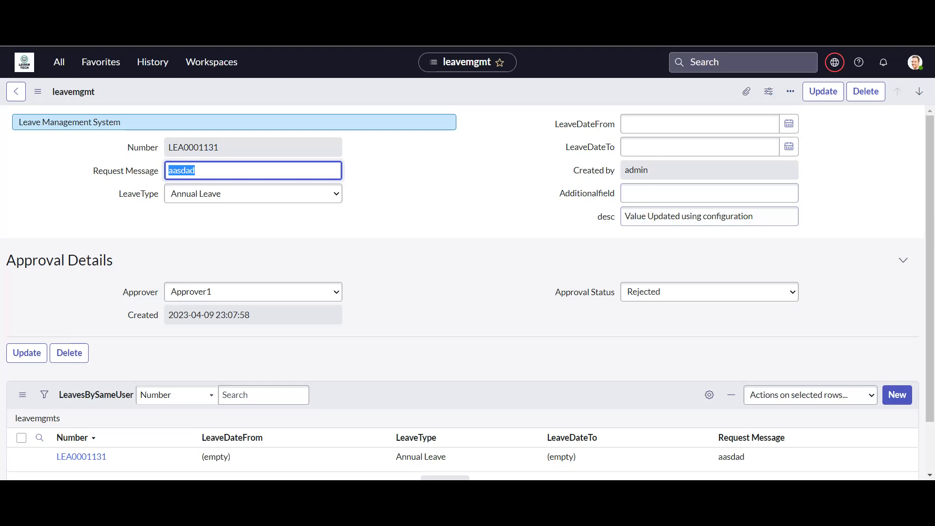
Open the UpdatingBRUsingConfig business rule from the leavemgmt table's business rule configuration
{"action": "right_click", "coordinate": [223, 93]}
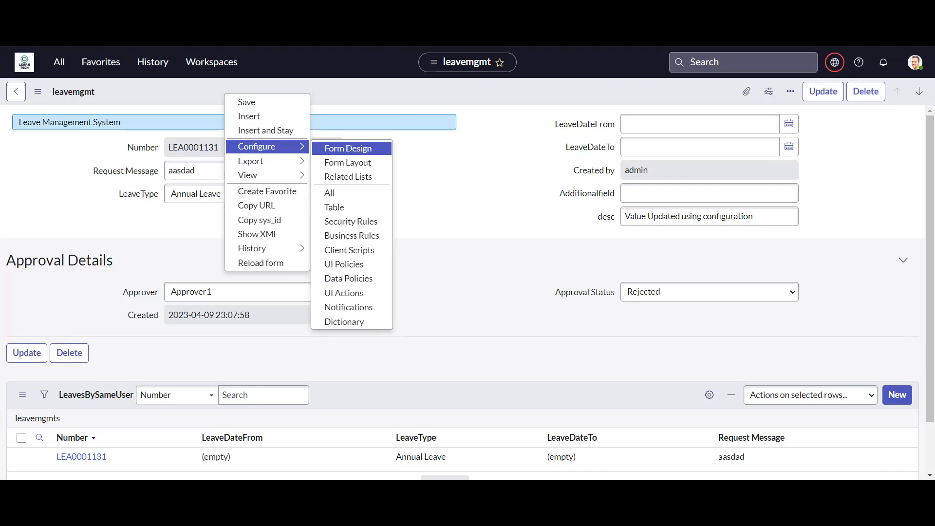
{"action": "mouse_move", "coordinate": [263, 175]}
{"action": "mouse_move", "coordinate": [262, 146]}
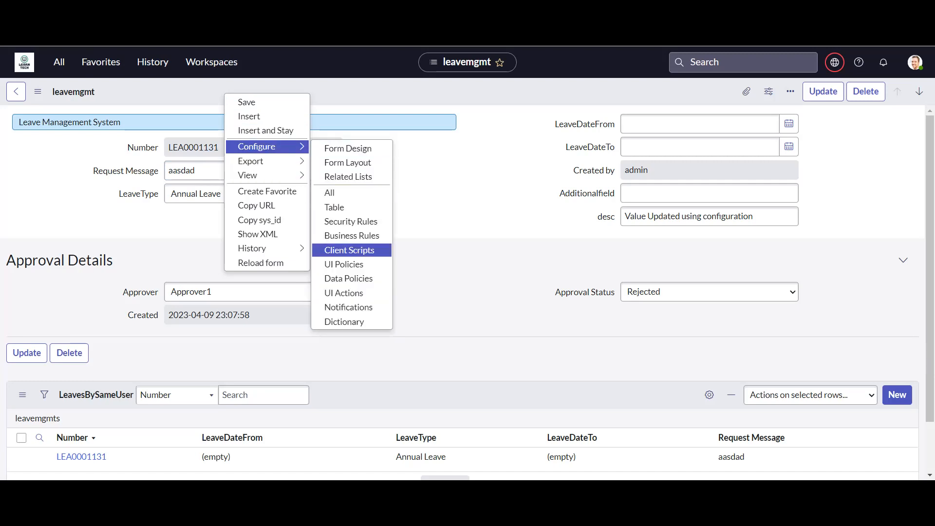
{"action": "left_click", "coordinate": [351, 236]}
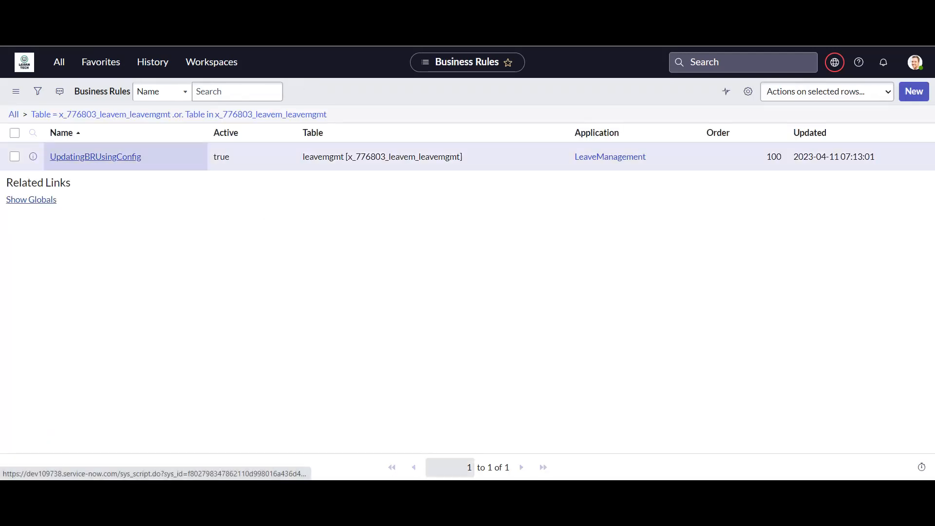
{"action": "left_click", "coordinate": [95, 156]}
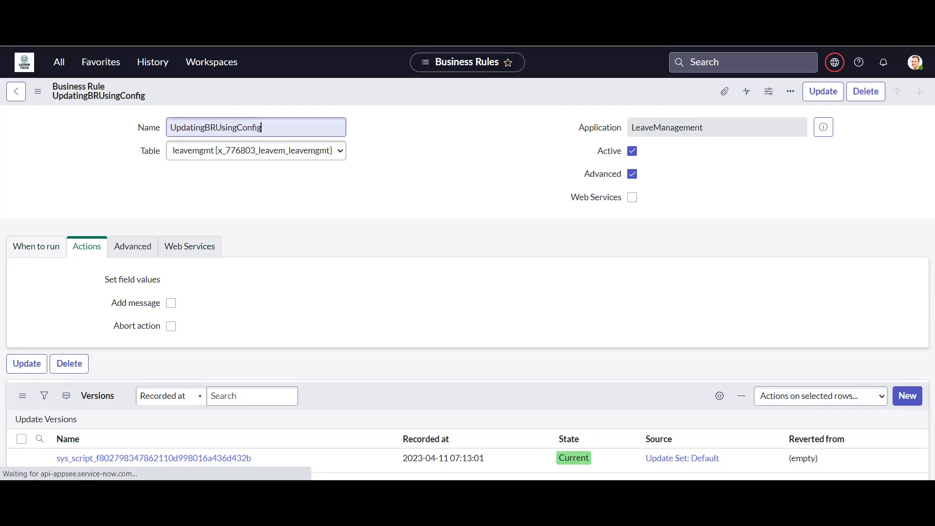
Rename the business rule as UpdatingBRUsingscript
{"action": "key", "text": "BackSpace"}
{"action": "key", "text": "BackSpace"}
{"action": "key", "text": "BackSpace"}
{"action": "key", "text": "BackSpace"}
{"action": "key", "text": "BackSpace"}
{"action": "key", "text": "BackSpace"}
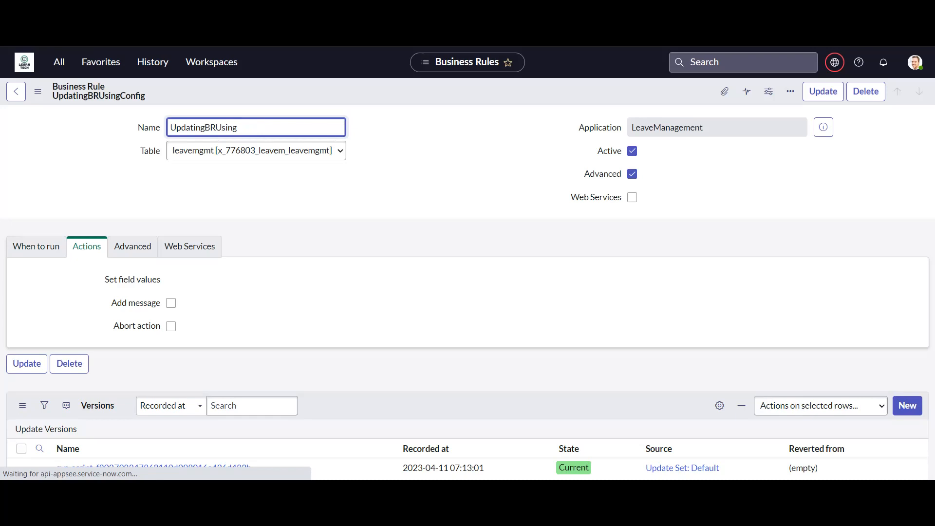
{"action": "type", "text": "script"}
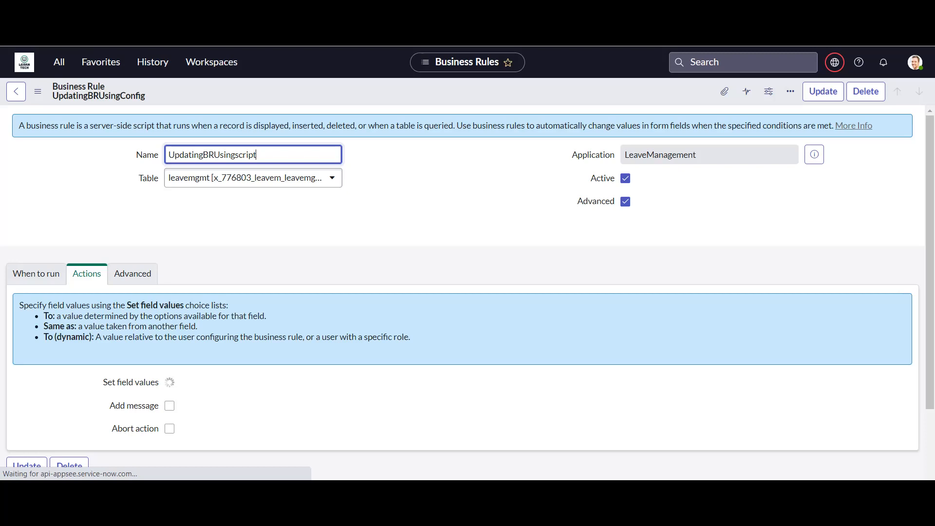
Remove the Approver and desc entries from the rule's set field values, and open its advanced script
{"action": "left_click", "coordinate": [36, 274]}
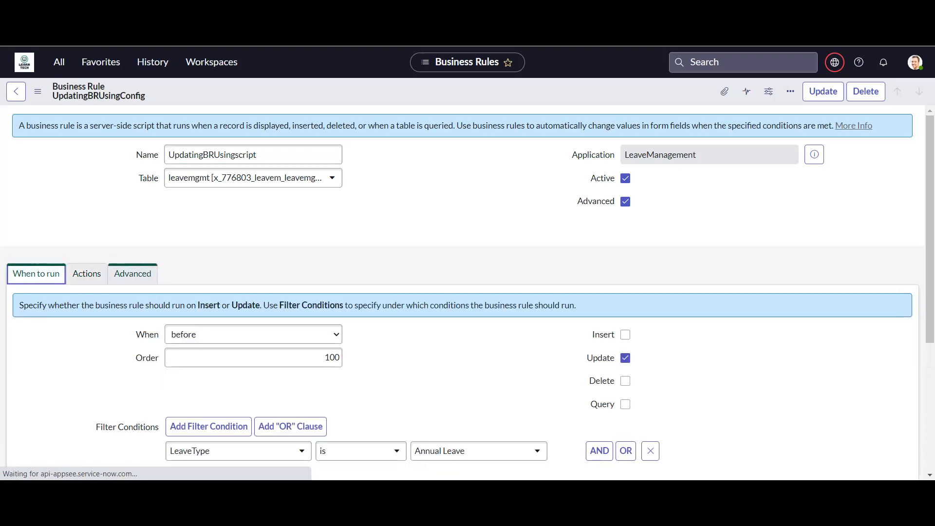
{"action": "scroll", "coordinate": [243, 331], "scroll_direction": "down", "scroll_amount": 3}
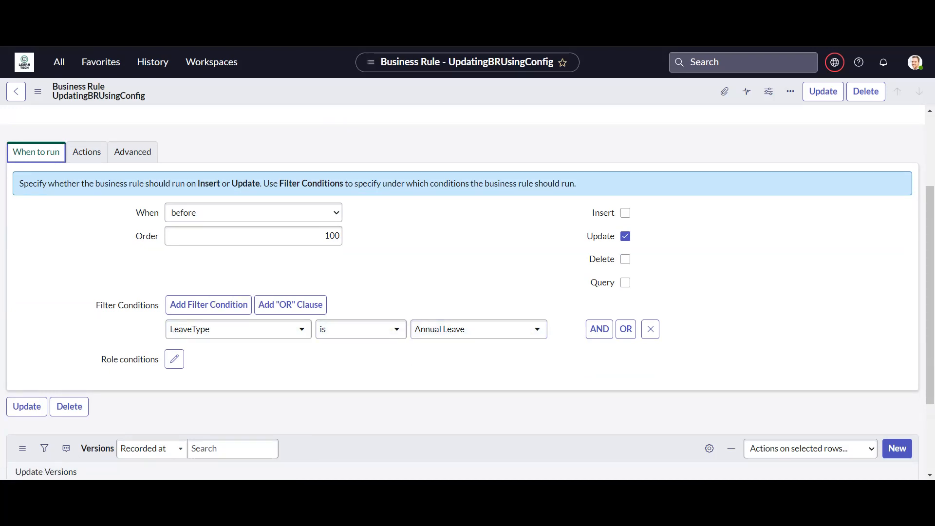
{"action": "left_click", "coordinate": [87, 152]}
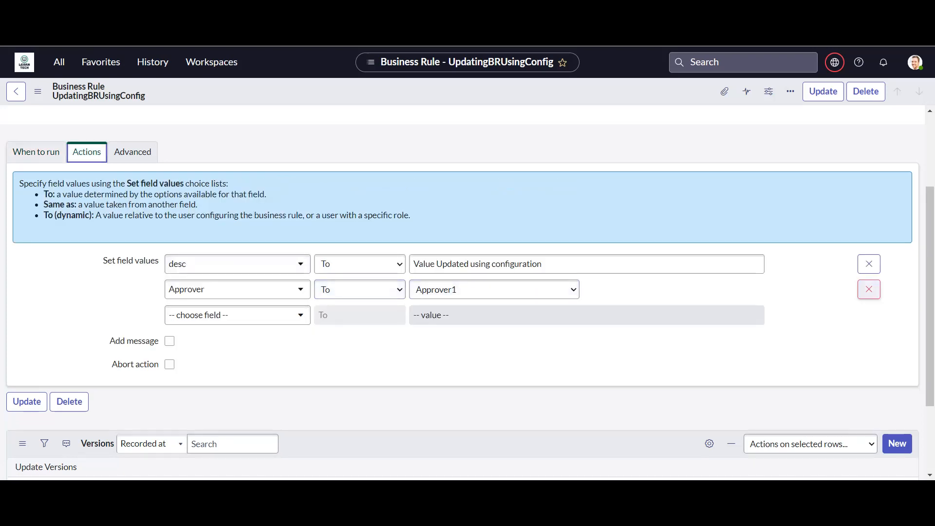
{"action": "left_click", "coordinate": [868, 290]}
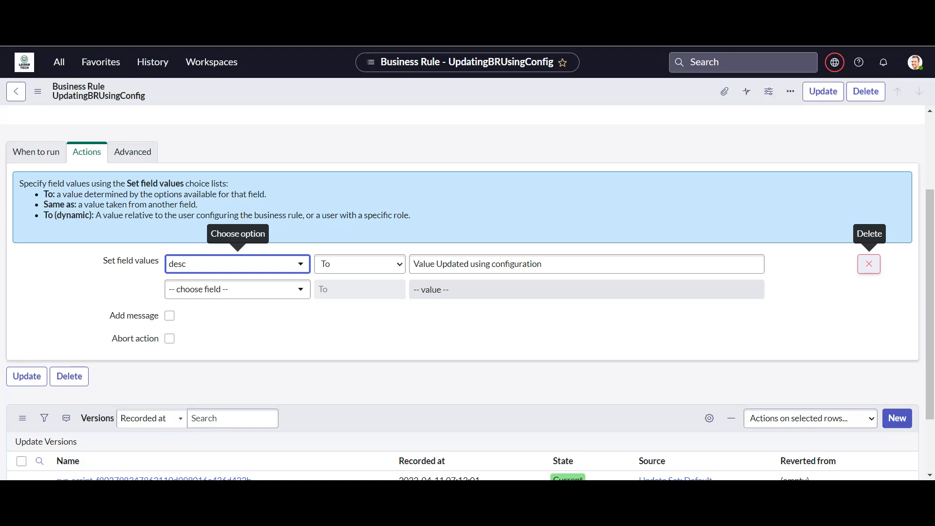
{"action": "left_click", "coordinate": [868, 264]}
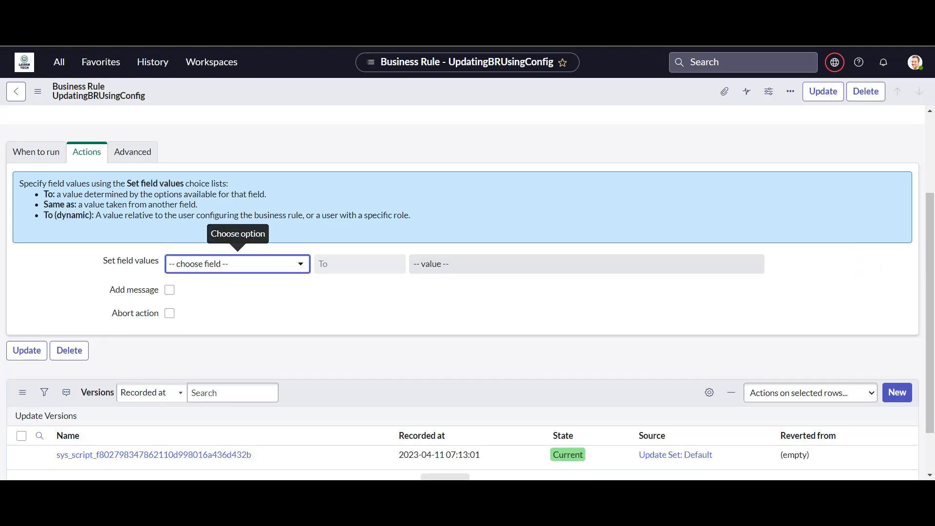
{"action": "left_click", "coordinate": [133, 152]}
{"action": "left_click", "coordinate": [87, 152]}
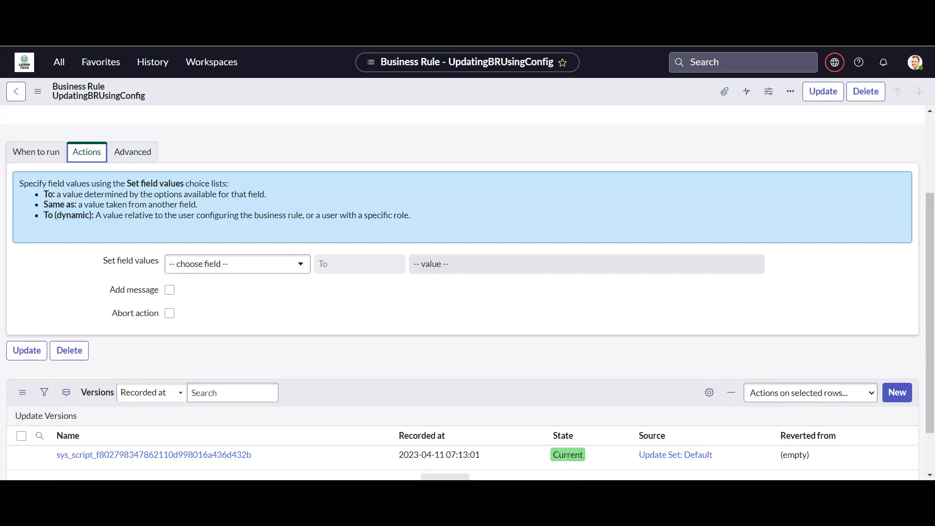
{"action": "left_click", "coordinate": [132, 152]}
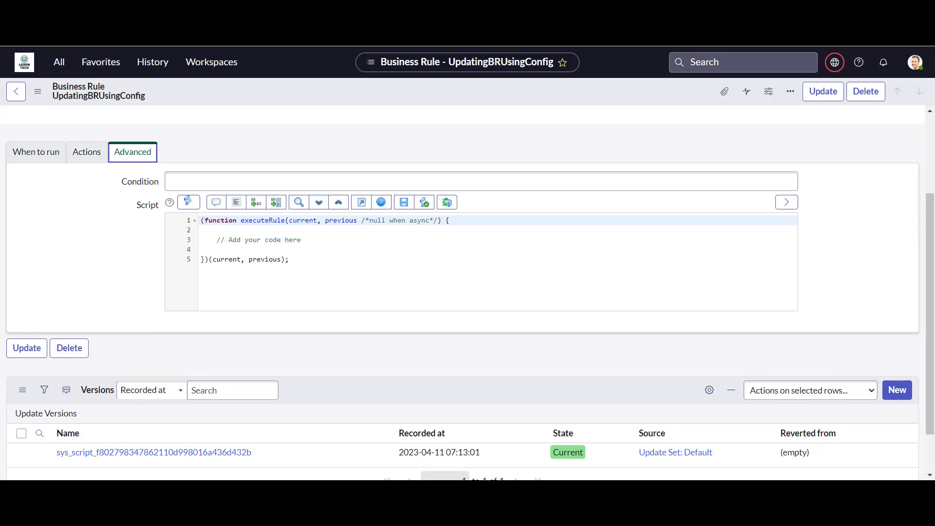
{"action": "left_click", "coordinate": [302, 240]}
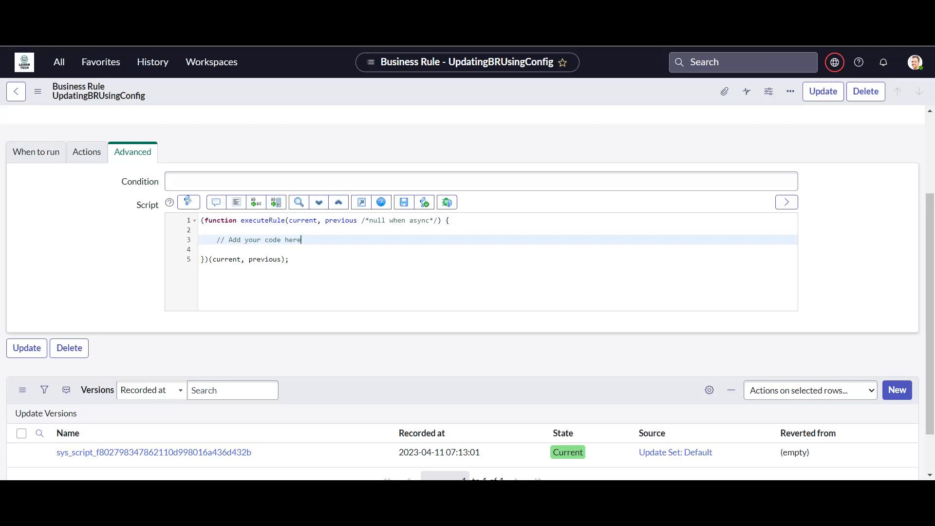
{"action": "key", "text": "Return"}
{"action": "key", "text": "Return"}
{"action": "type", "text": "current"}
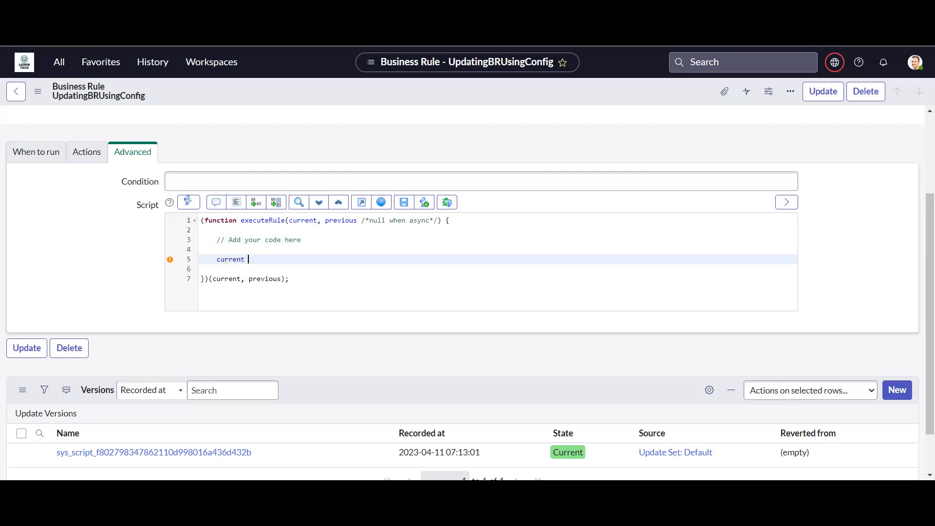
{"action": "key", "text": "Return"}
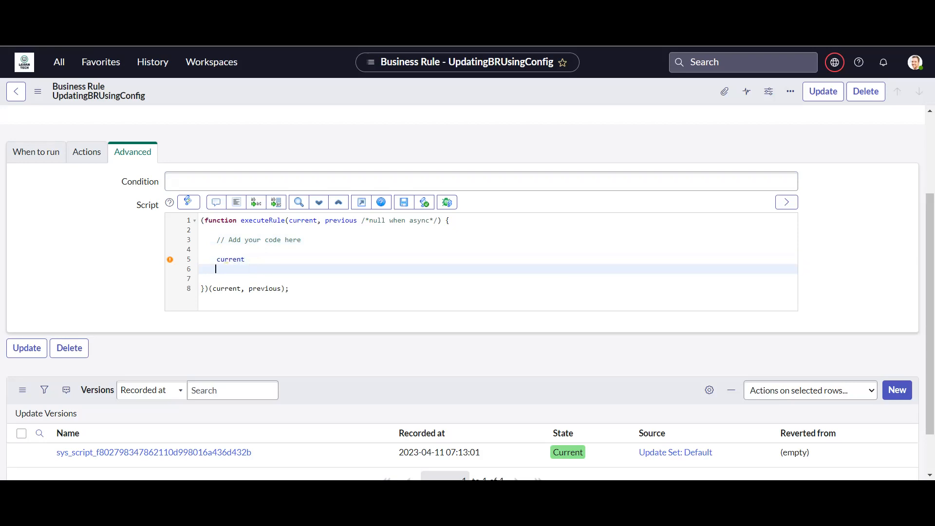
{"action": "type", "text": "previous"}
{"action": "key", "text": "Return"}
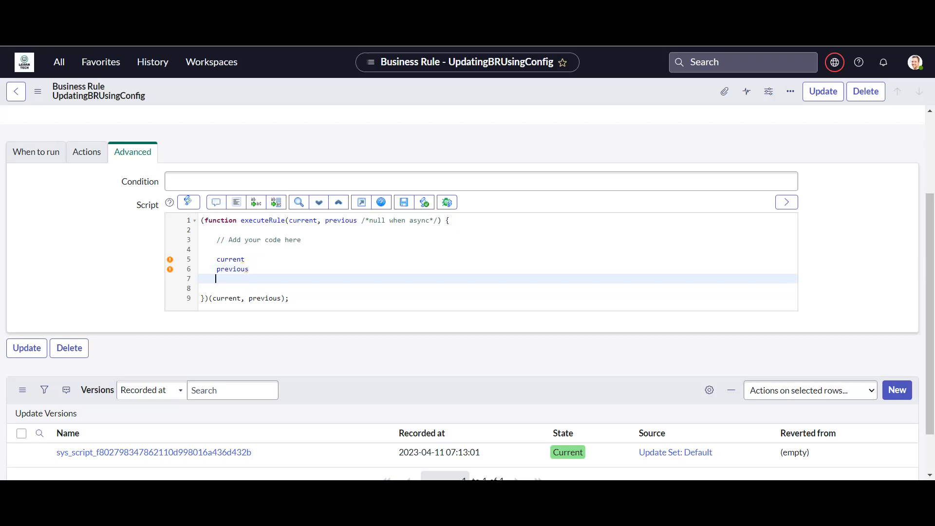
{"action": "type", "text": "gs"}
{"action": "key", "text": "BackSpace"}
{"action": "key", "text": "BackSpace"}
{"action": "left_click", "coordinate": [249, 269]}
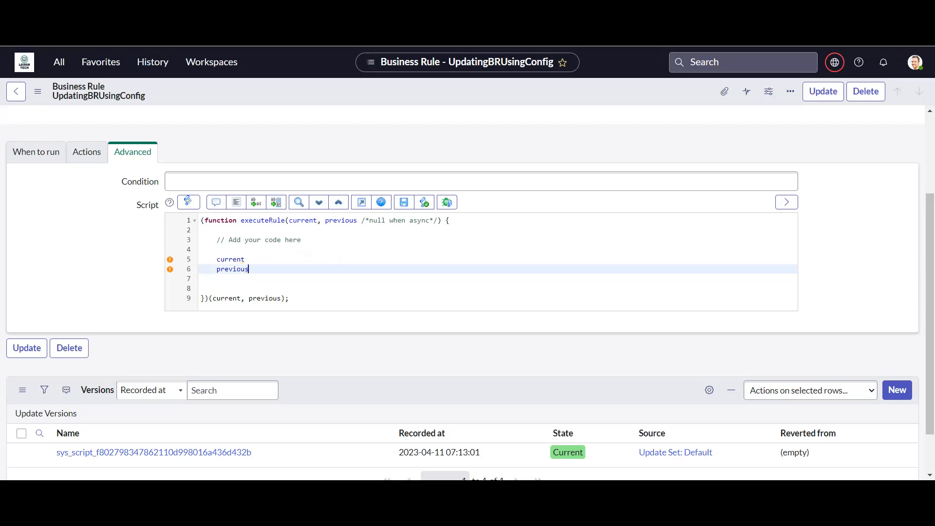
{"action": "key", "text": "BackSpace"}
{"action": "key", "text": "BackSpace"}
{"action": "key", "text": "BackSpace"}
{"action": "key", "text": "BackSpace"}
{"action": "key", "text": "BackSpace"}
{"action": "key", "text": "BackSpace"}
{"action": "key", "text": "BackSpace"}
{"action": "key", "text": "BackSpace"}
{"action": "key", "text": "BackSpace"}
{"action": "key", "text": "BackSpace"}
{"action": "key", "text": "BackSpace"}
{"action": "key", "text": "BackSpace"}
{"action": "key", "text": "BackSpace"}
{"action": "key", "text": "BackSpace"}
{"action": "key", "text": "BackSpace"}
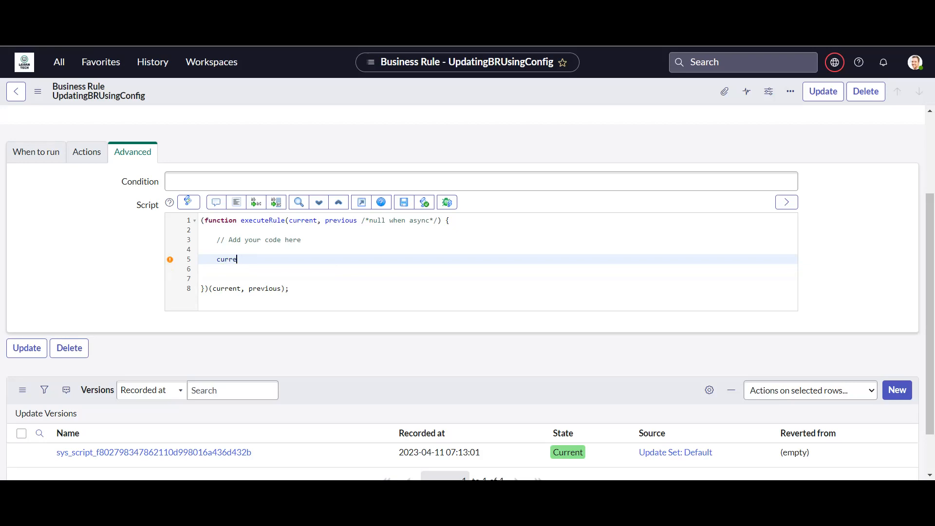
{"action": "key", "text": "BackSpace"}
{"action": "key", "text": "BackSpace"}
{"action": "key", "text": "BackSpace"}
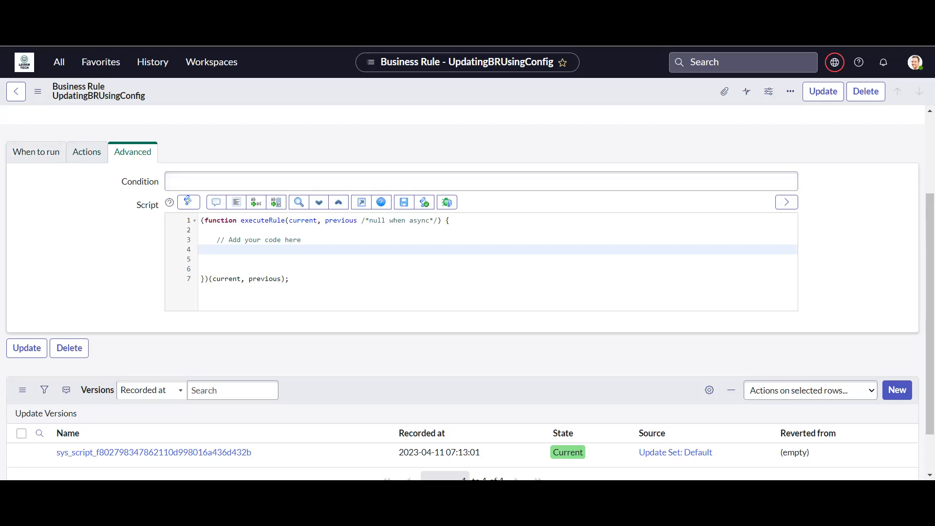
Add the line current.desc='value updated using scrip'; below the comment in the rule's script
{"action": "type", "text": "current.de"}
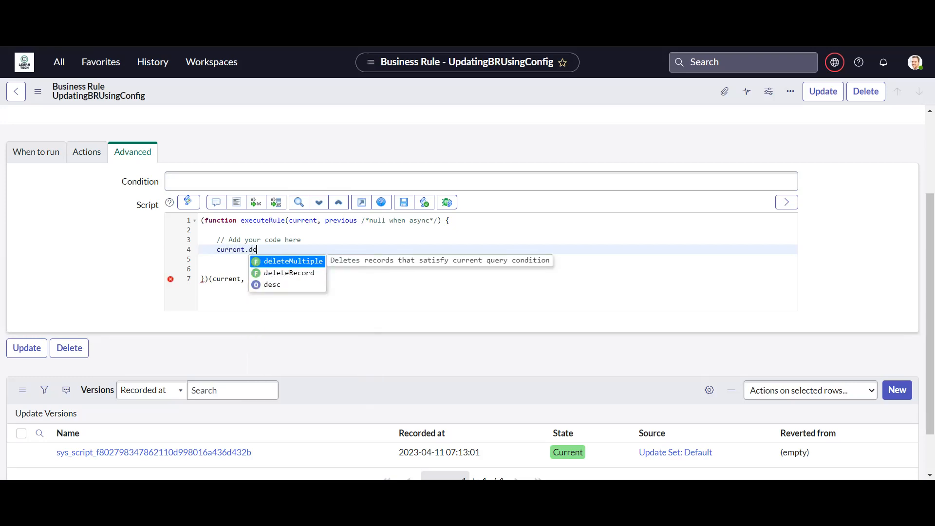
{"action": "key", "text": "Down"}
{"action": "key", "text": "Down"}
{"action": "key", "text": "Return"}
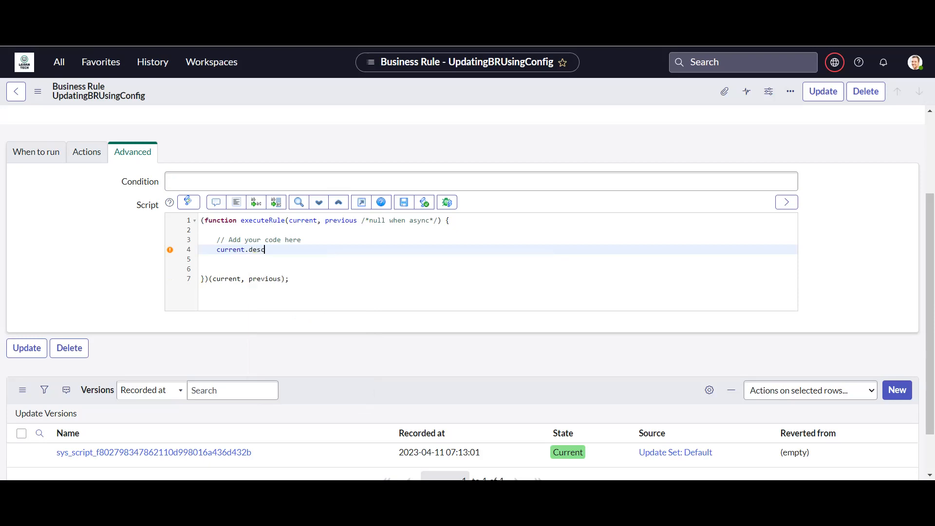
{"action": "type", "text": "="}
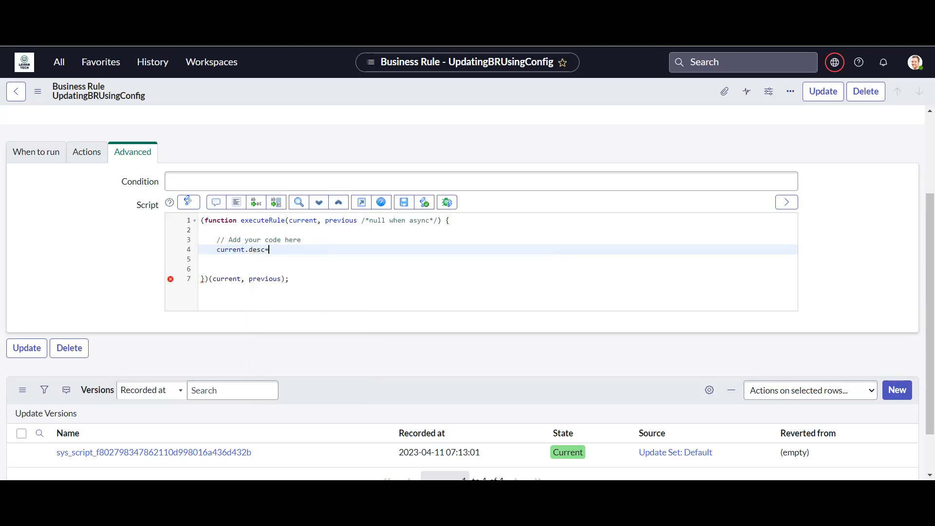
{"action": "type", "text": "''"}
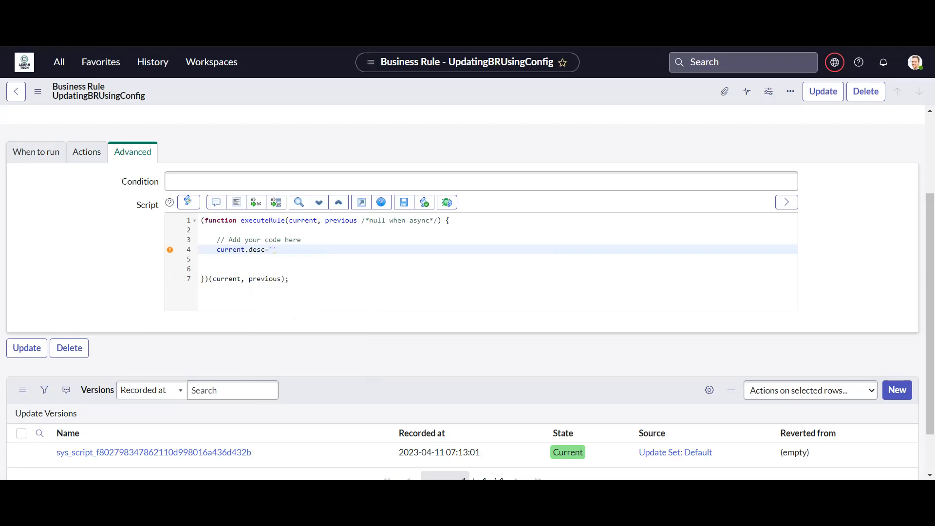
{"action": "type", "text": "value updated using scrip"}
{"action": "key", "text": "End"}
{"action": "type", "text": ";"}
{"action": "key", "text": "Return"}
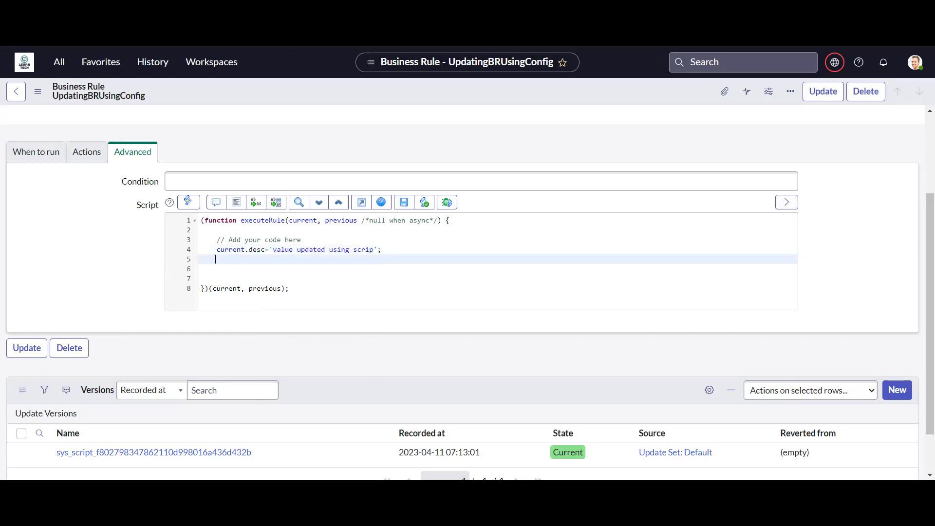
Add the line current.approver='approver1'; below the desc assignment and update the business rule
{"action": "type", "text": "current."}
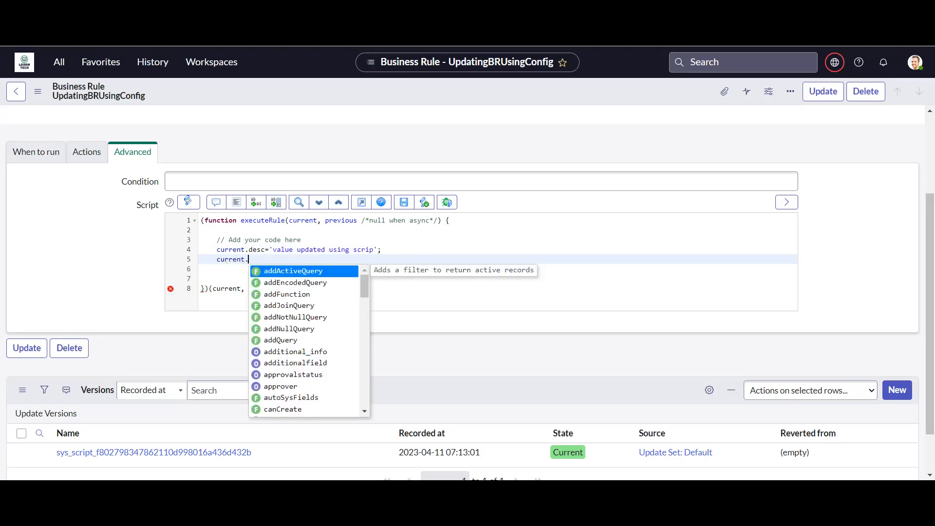
{"action": "type", "text": "a"}
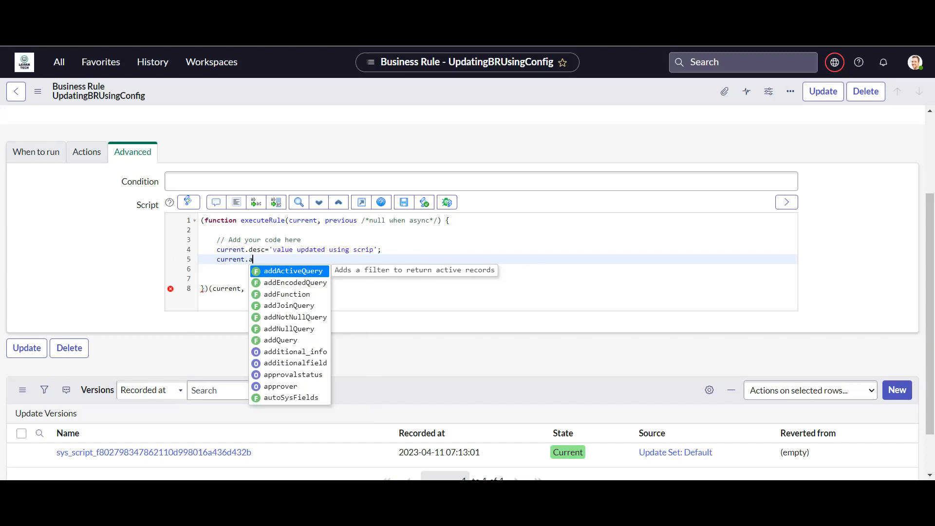
{"action": "type", "text": "p"}
{"action": "key", "text": "Down"}
{"action": "key", "text": "Return"}
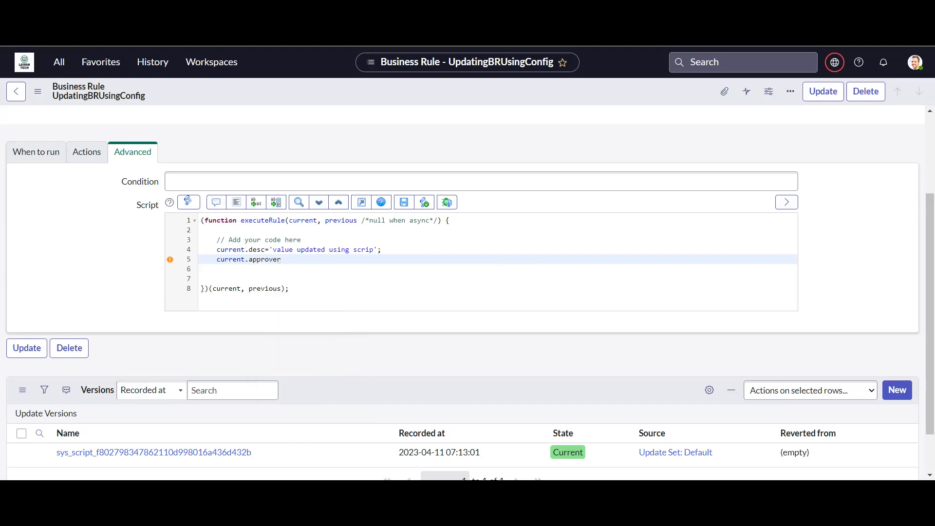
{"action": "type", "text": "="}
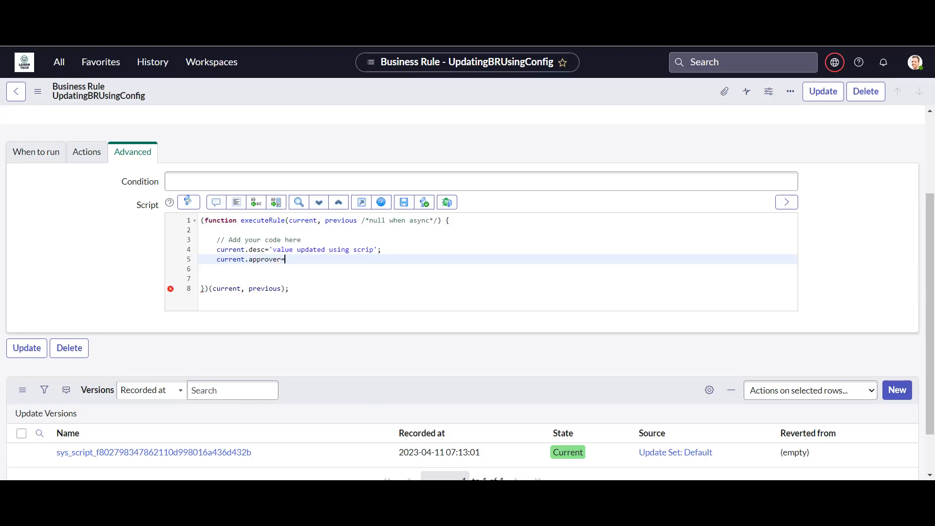
{"action": "type", "text": "'appro"}
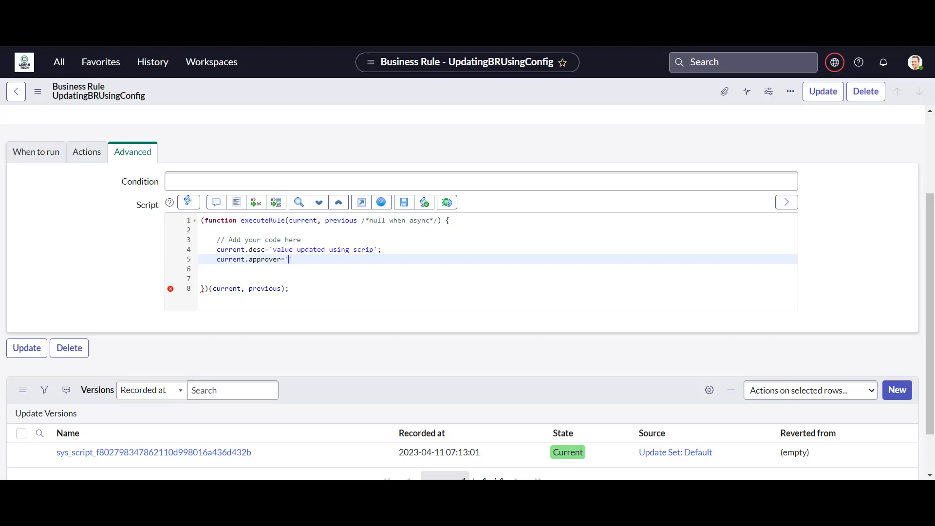
{"action": "type", "text": "ver1"}
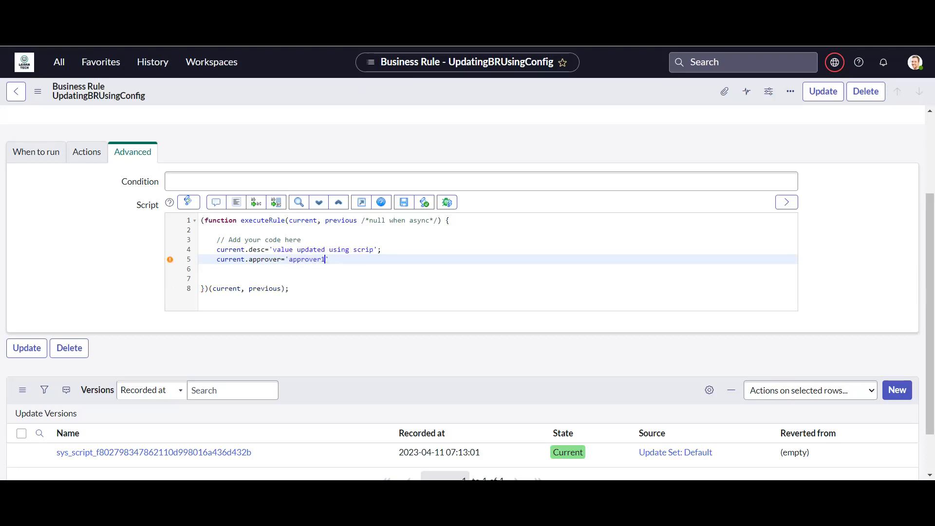
{"action": "type", "text": "';"}
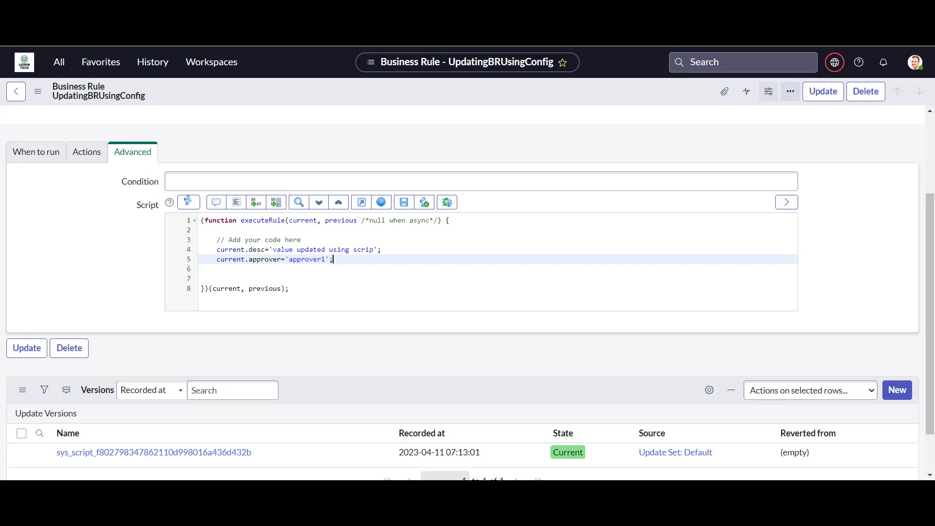
{"action": "left_click", "coordinate": [823, 92]}
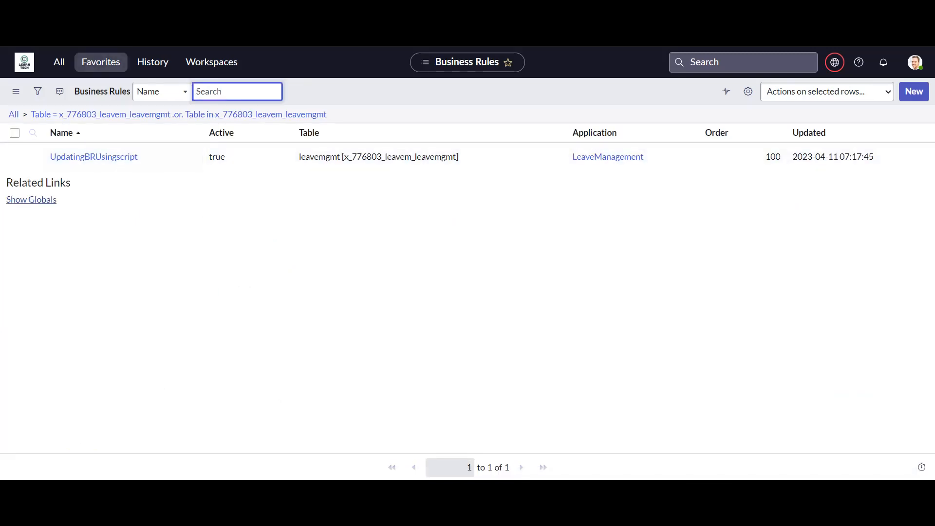
Open leave record LEA0001131 from the LMS - Leaves favorite, set its LeaveType to Sick Leave and save it
{"action": "left_click", "coordinate": [101, 63]}
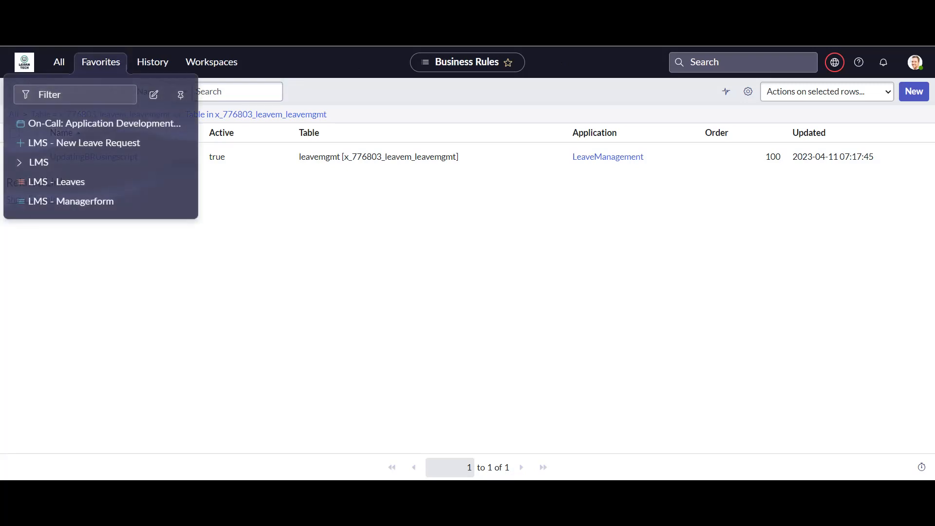
{"action": "left_click", "coordinate": [57, 181]}
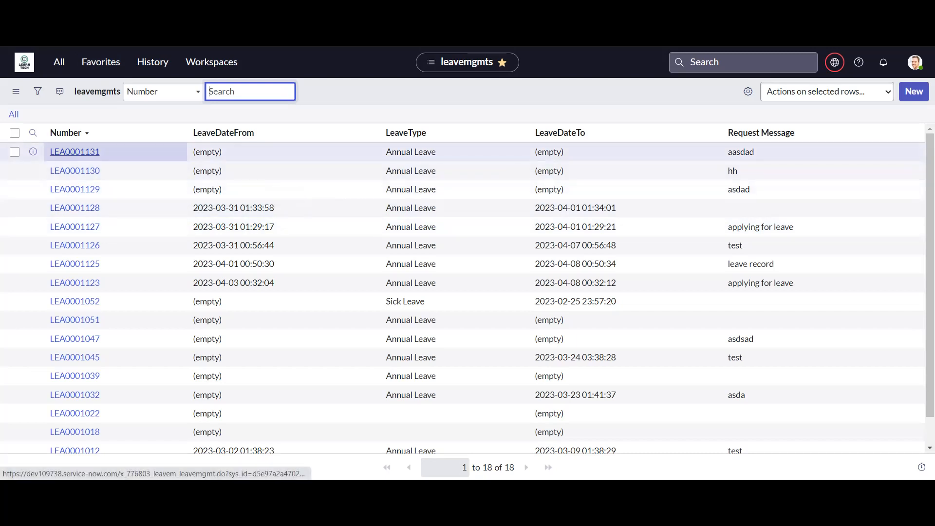
{"action": "left_click", "coordinate": [75, 152]}
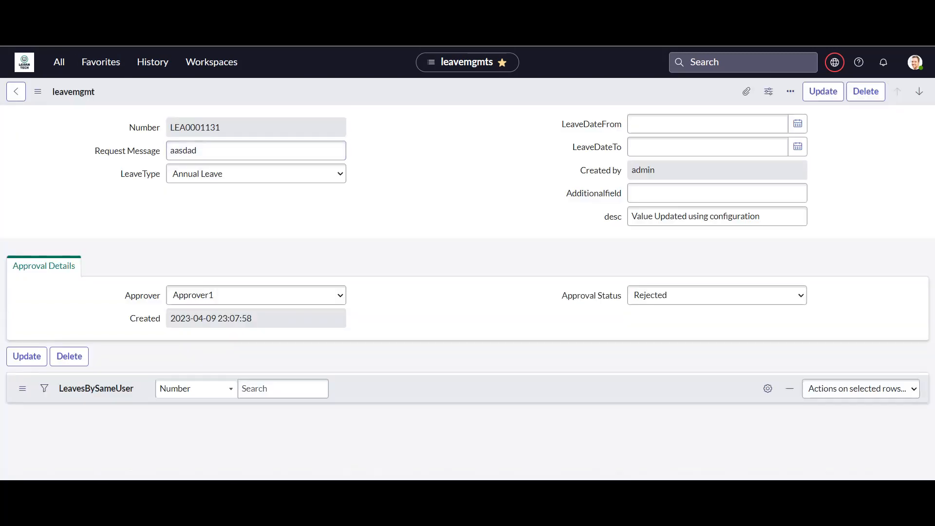
{"action": "left_click", "coordinate": [255, 174]}
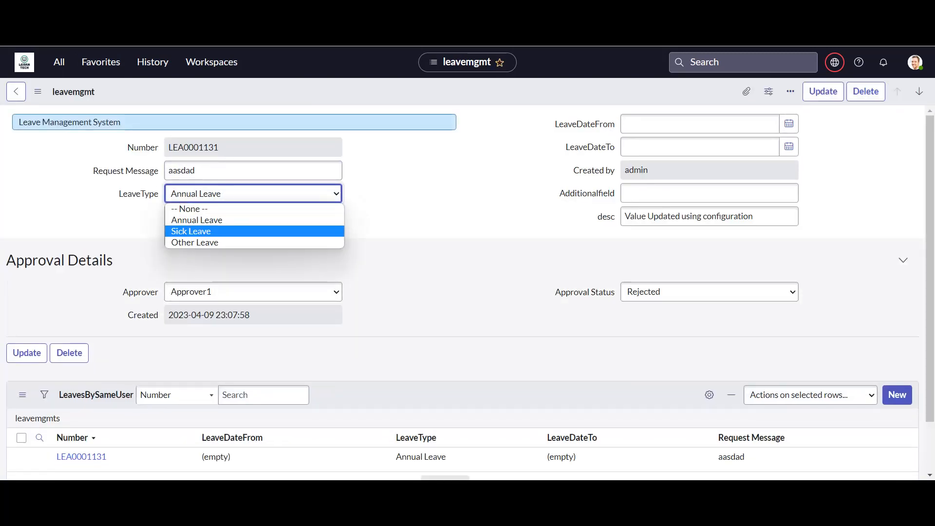
{"action": "left_click", "coordinate": [195, 231]}
{"action": "right_click", "coordinate": [410, 99]}
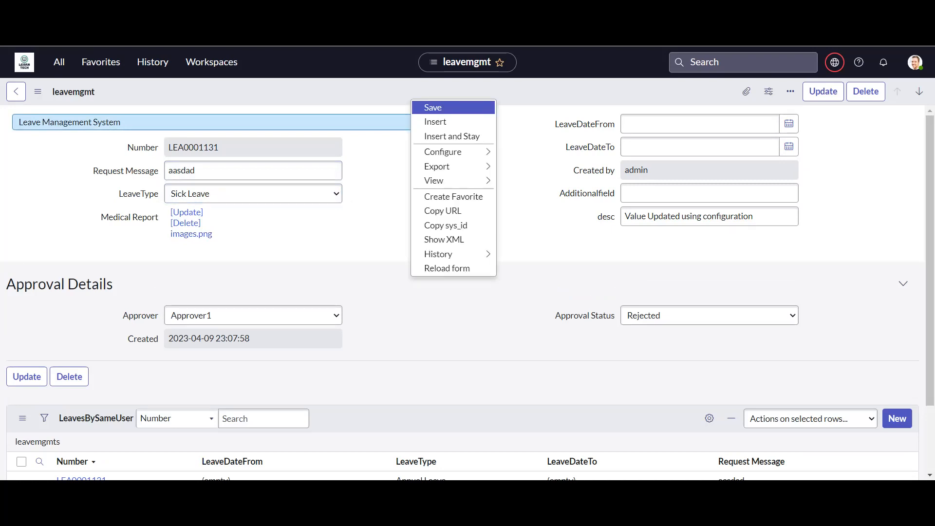
{"action": "left_click", "coordinate": [438, 108]}
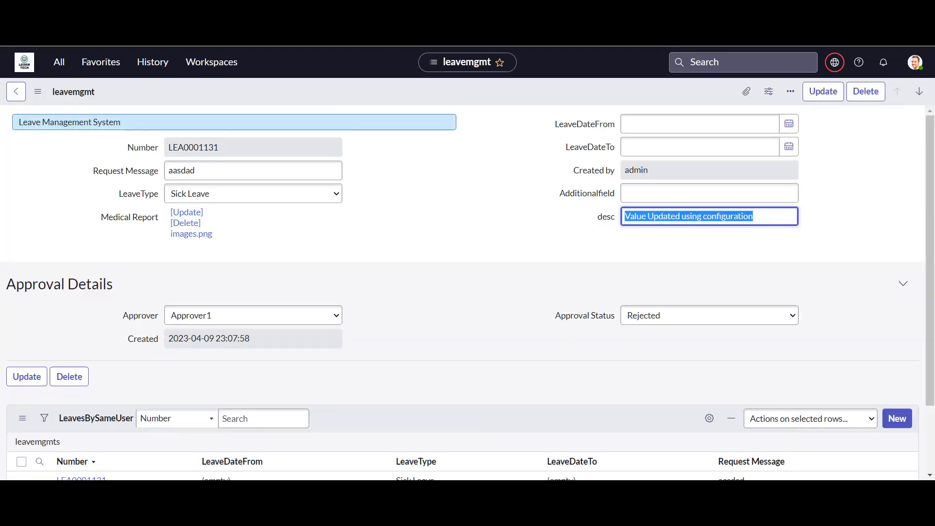
Replace the leave record's desc with asdasd and set its Approver to Approver2
{"action": "key", "text": "BackSpace"}
{"action": "type", "text": "asdasd"}
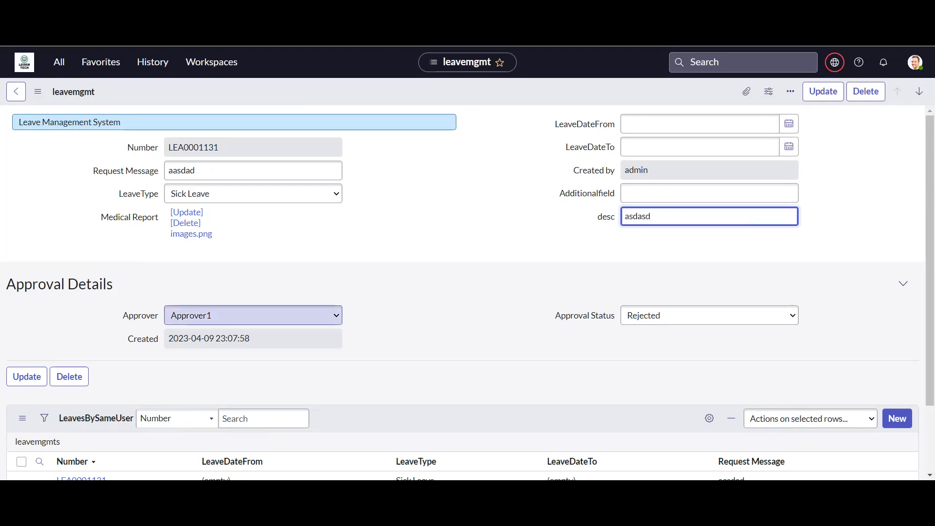
{"action": "left_click", "coordinate": [253, 315]}
{"action": "left_click", "coordinate": [195, 353]}
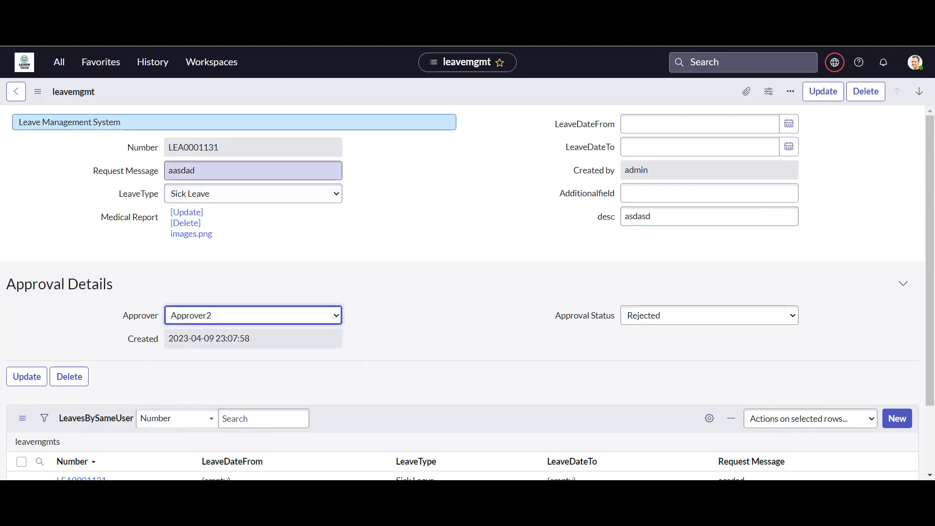
Set the record's LeaveType to Annual Leave and save it to test the scripted business rule
{"action": "left_click", "coordinate": [253, 193]}
{"action": "left_click", "coordinate": [205, 219]}
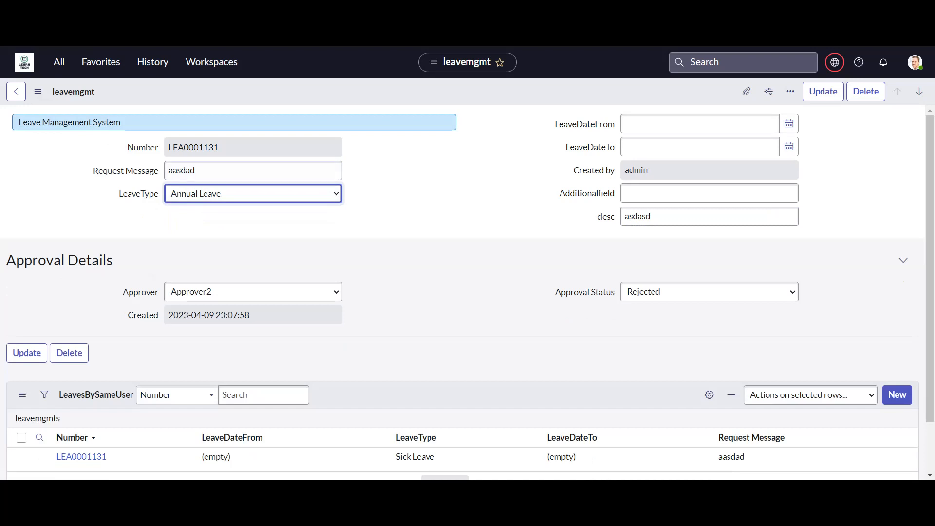
{"action": "right_click", "coordinate": [409, 91]}
{"action": "left_click", "coordinate": [430, 97]}
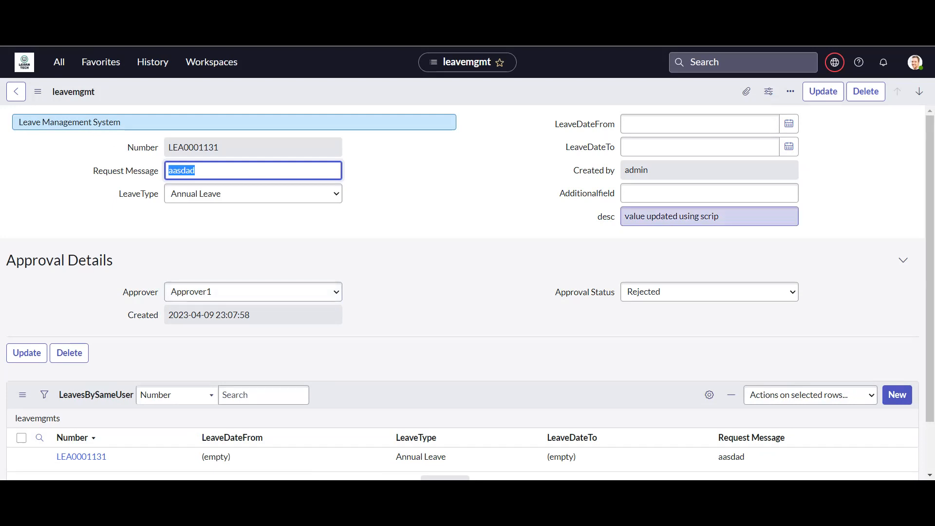
{"action": "left_click", "coordinate": [721, 216]}
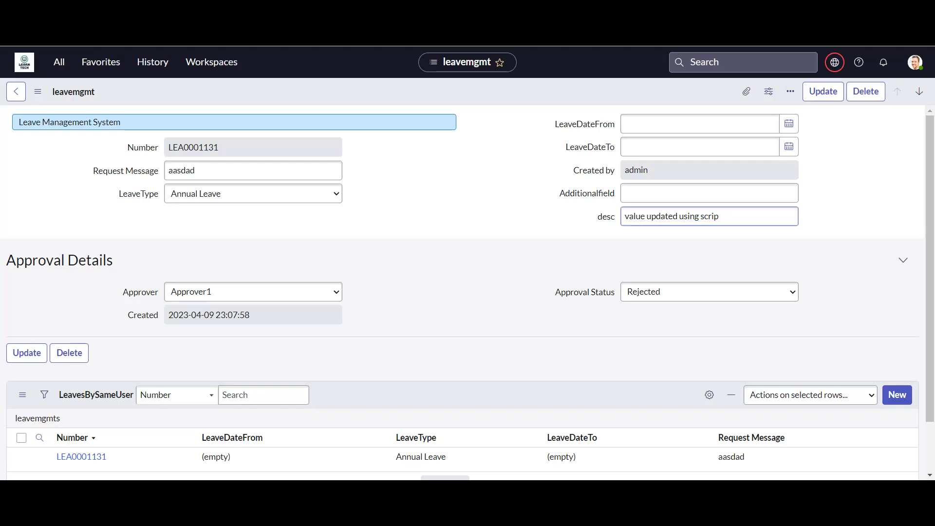
Open the UpdatingBRUsingscript rule from the leavemgmt table's business rules and show its run timing and filter conditions
{"action": "right_click", "coordinate": [210, 97]}
{"action": "mouse_move", "coordinate": [248, 149]}
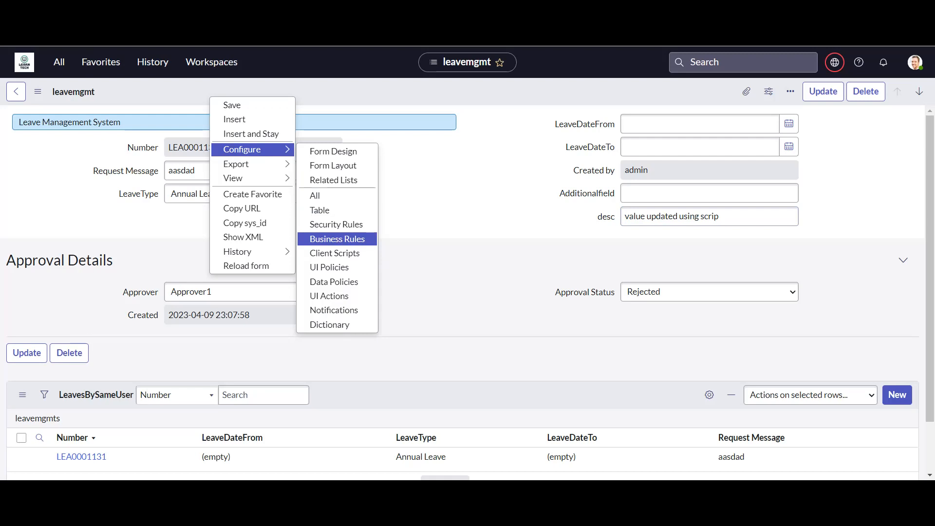
{"action": "left_click", "coordinate": [337, 238]}
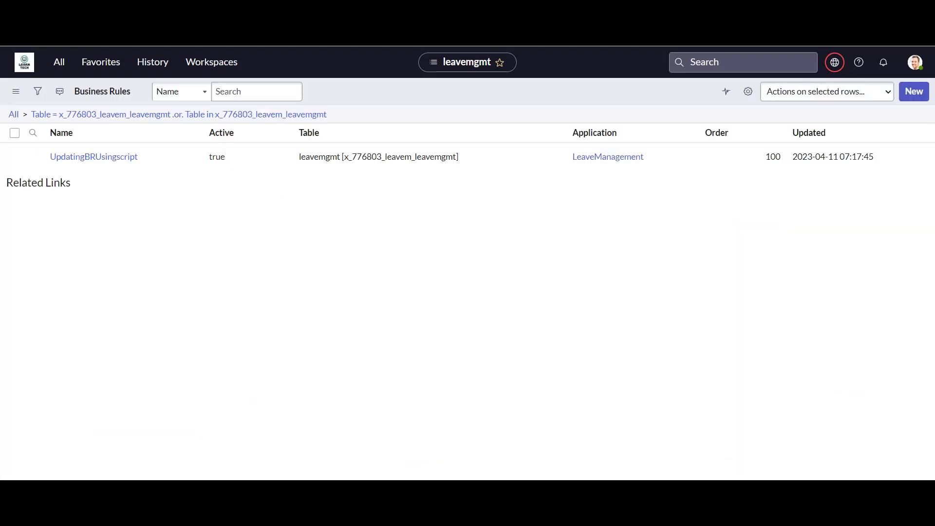
{"action": "left_click", "coordinate": [93, 157]}
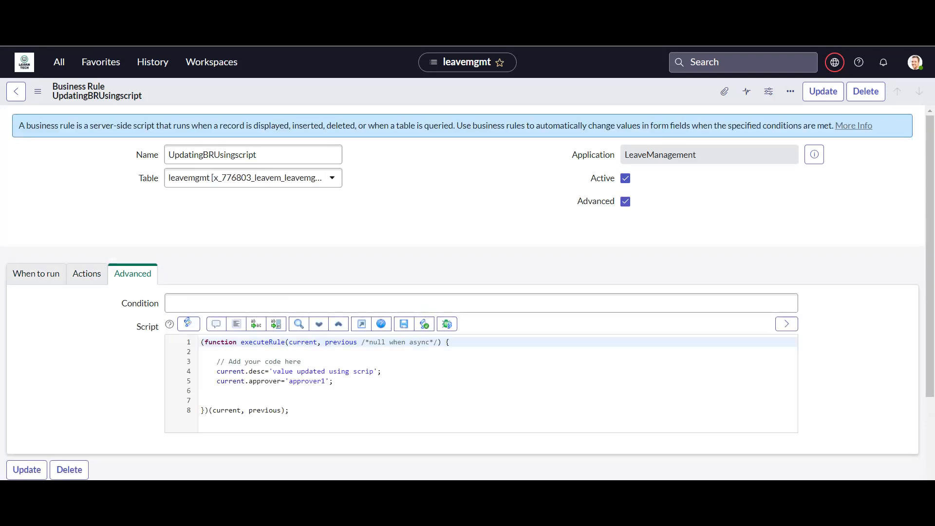
{"action": "left_click", "coordinate": [36, 273]}
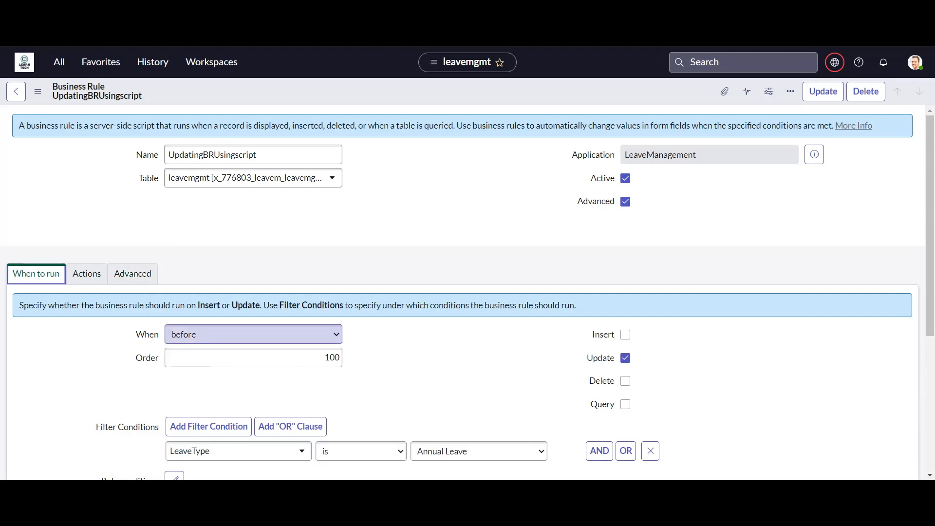
{"action": "scroll", "coordinate": [468, 292], "scroll_direction": "down", "scroll_amount": 3}
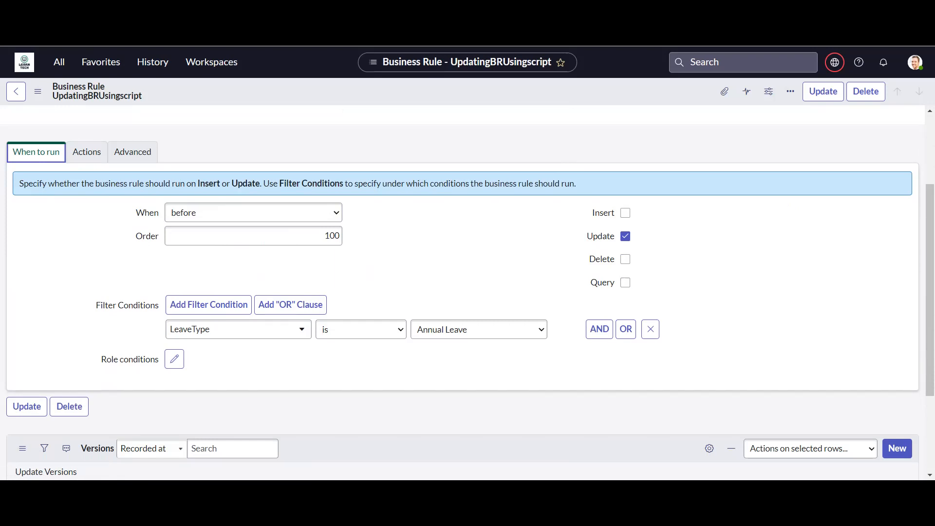
Try the display timing for the business rule and set its When value to after
{"action": "left_click", "coordinate": [253, 213]}
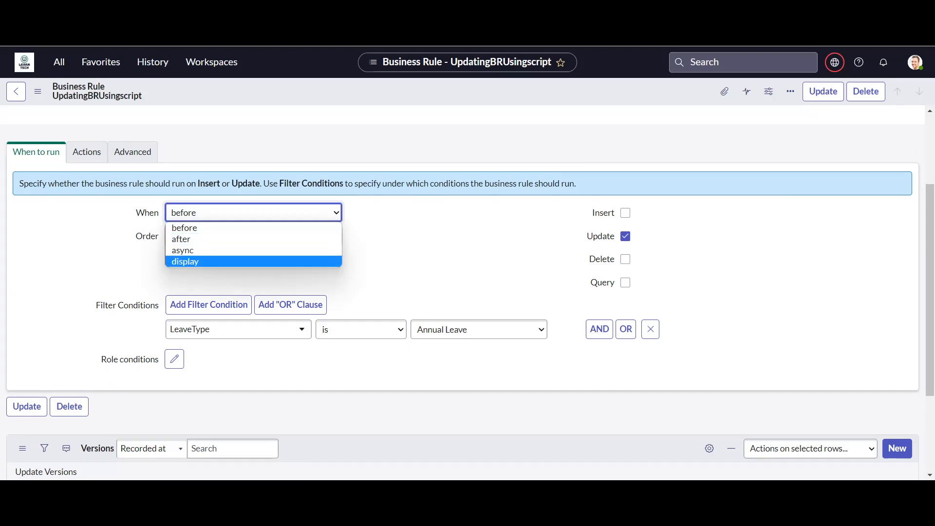
{"action": "key", "text": "Return"}
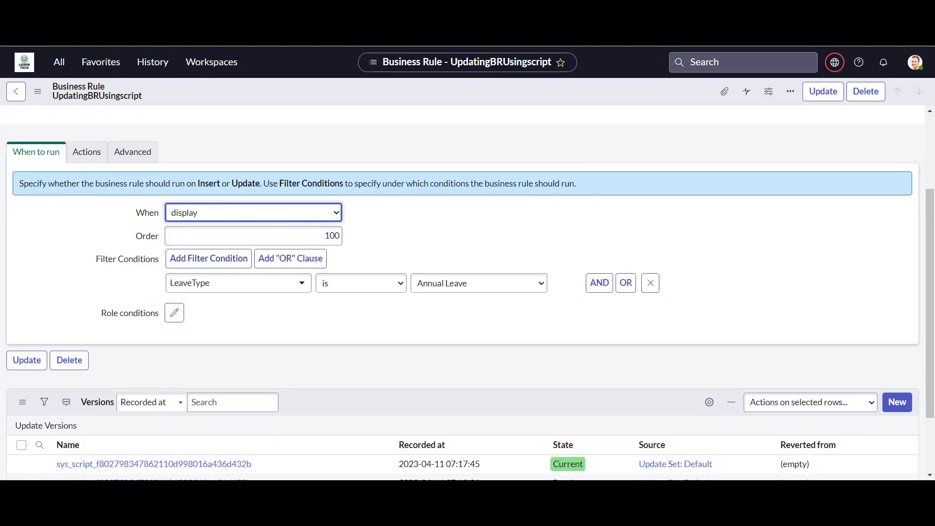
{"action": "left_click", "coordinate": [254, 213]}
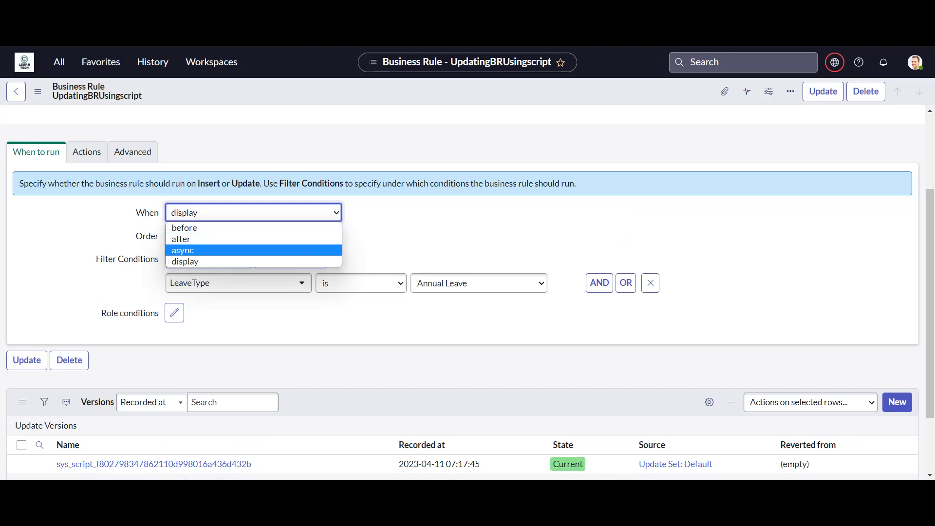
{"action": "key", "text": "Up"}
{"action": "key", "text": "Down"}
{"action": "key", "text": "Return"}
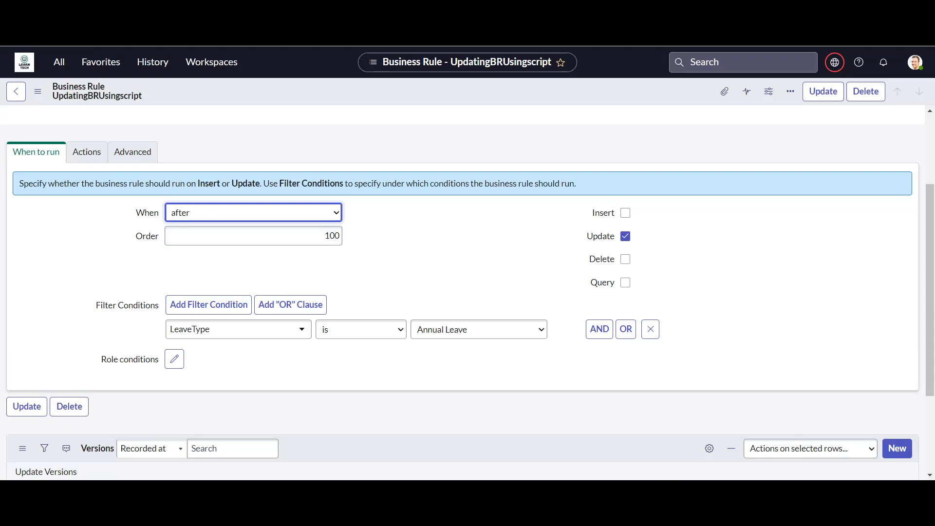
{"action": "left_click", "coordinate": [253, 213]}
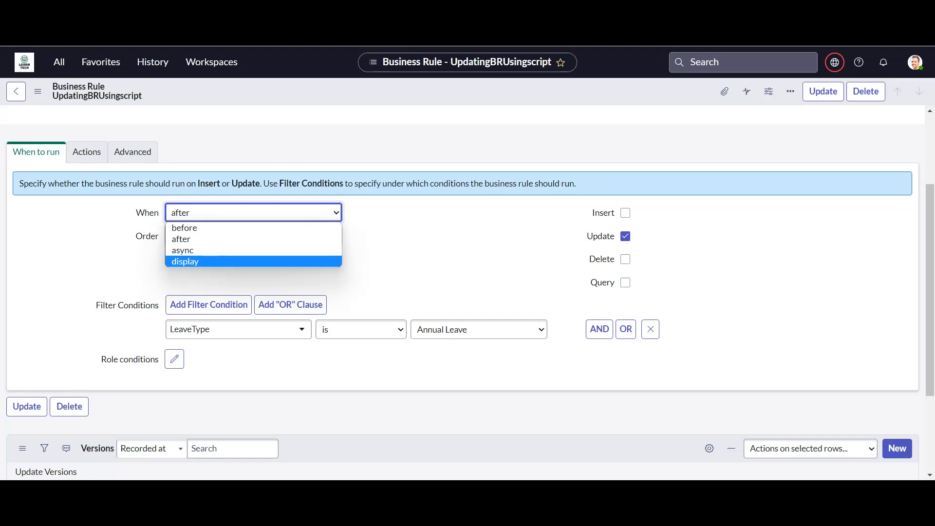
{"action": "left_click", "coordinate": [438, 258]}
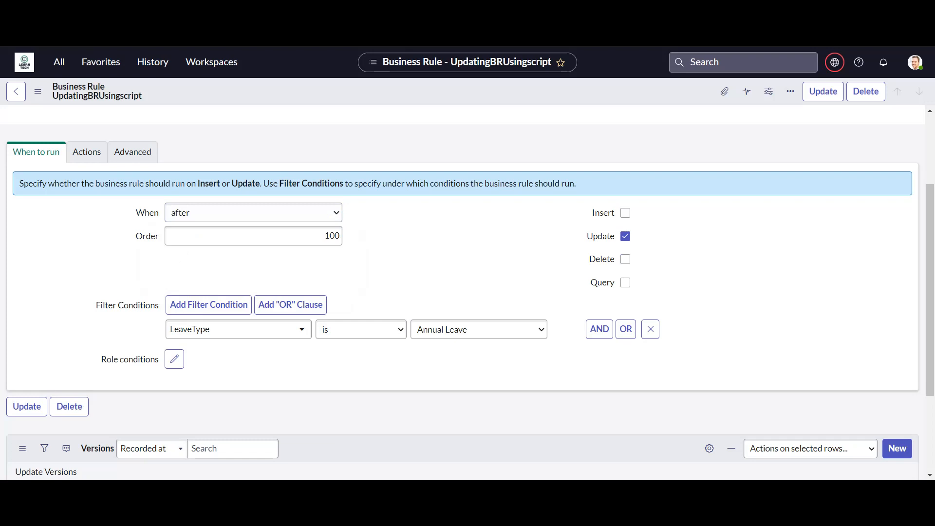